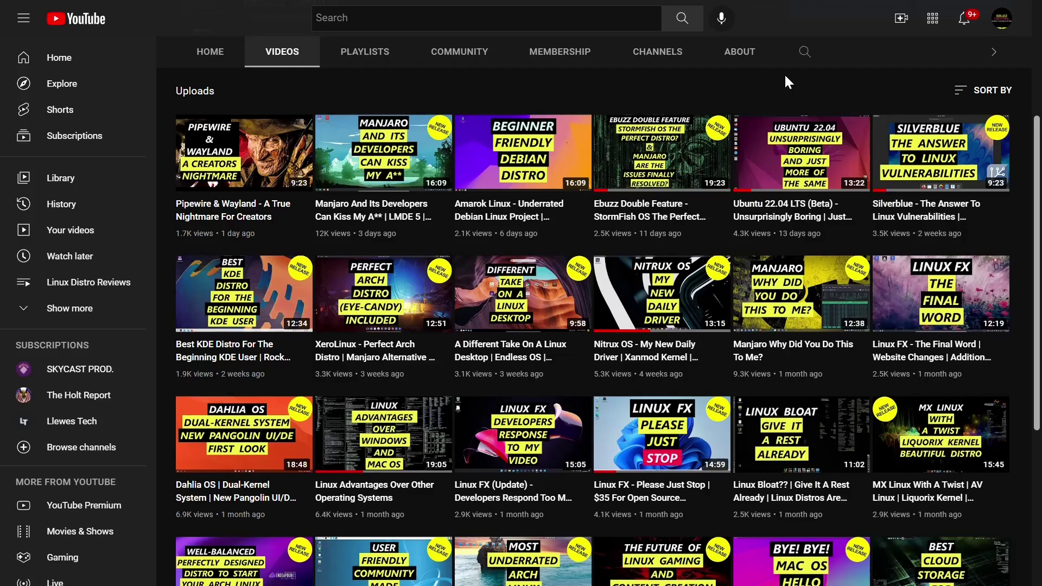
- Go from the YouTube channel's Videos tab to the ebuzz-central.creator-spring.com merch store home page
mouse_move(807, 278)
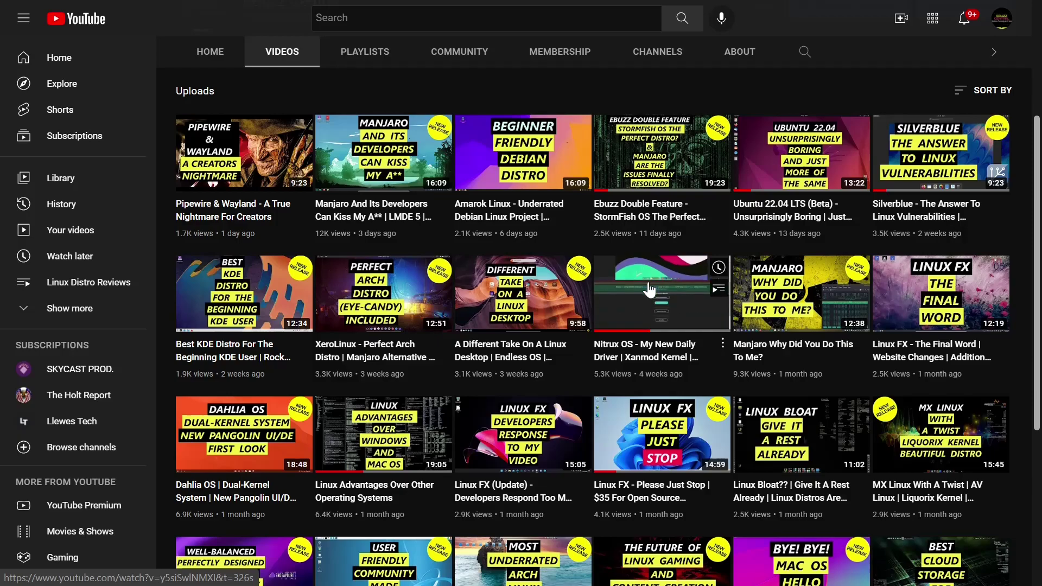
mouse_move(831, 210)
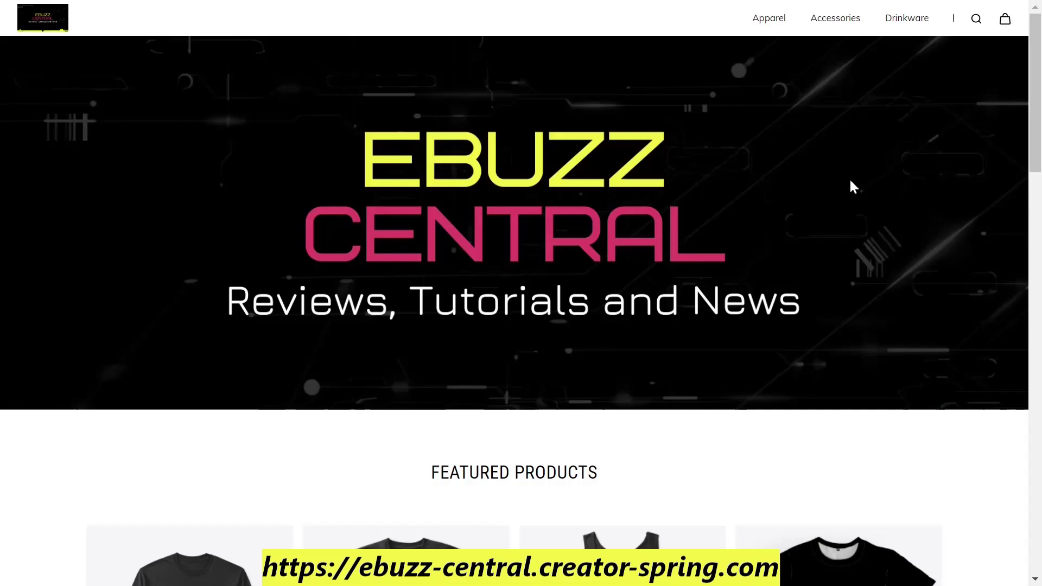
- Browse the store's Apparel, Accessories and Drinkware menus and Featured Products, ending on Hoodies & Sweatshirts
mouse_move(768, 23)
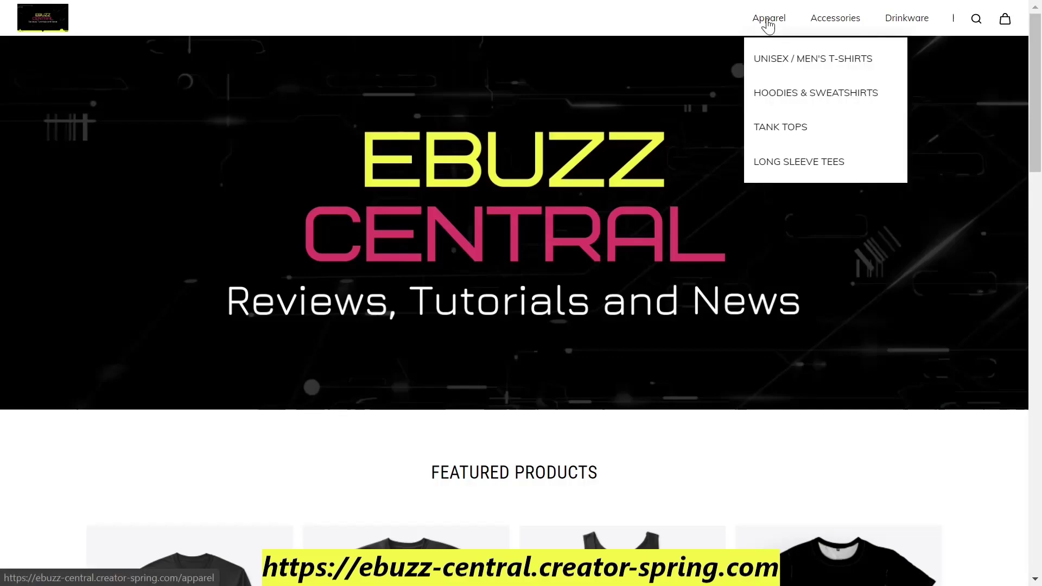
mouse_move(848, 24)
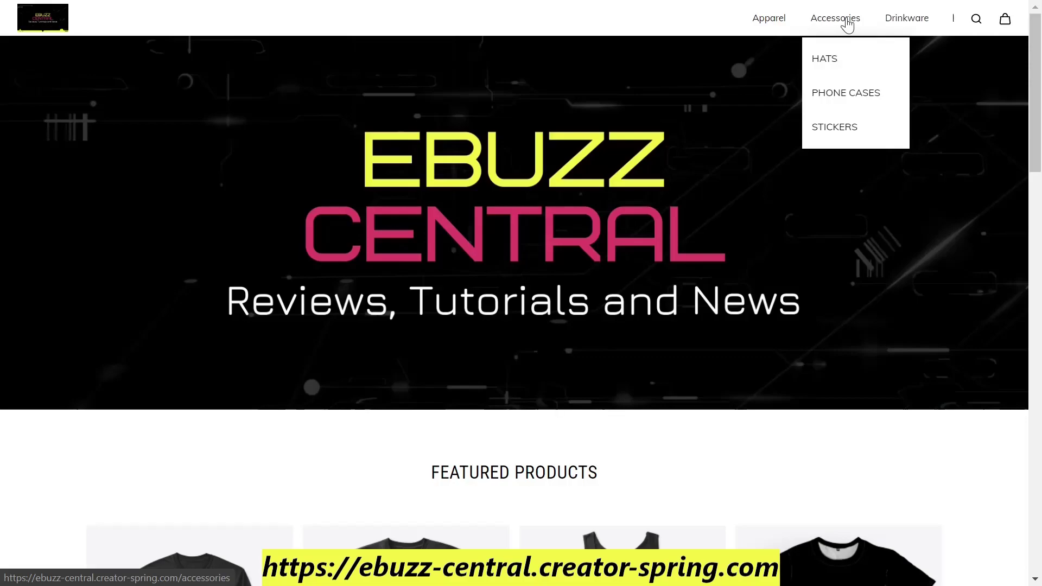
mouse_move(893, 27)
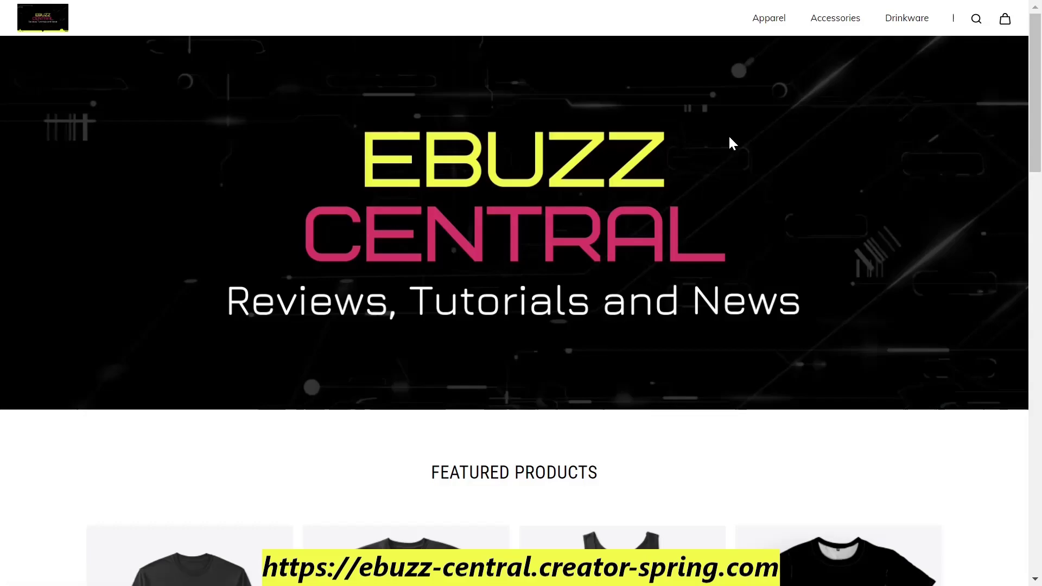
scroll(729, 137, "down", 8)
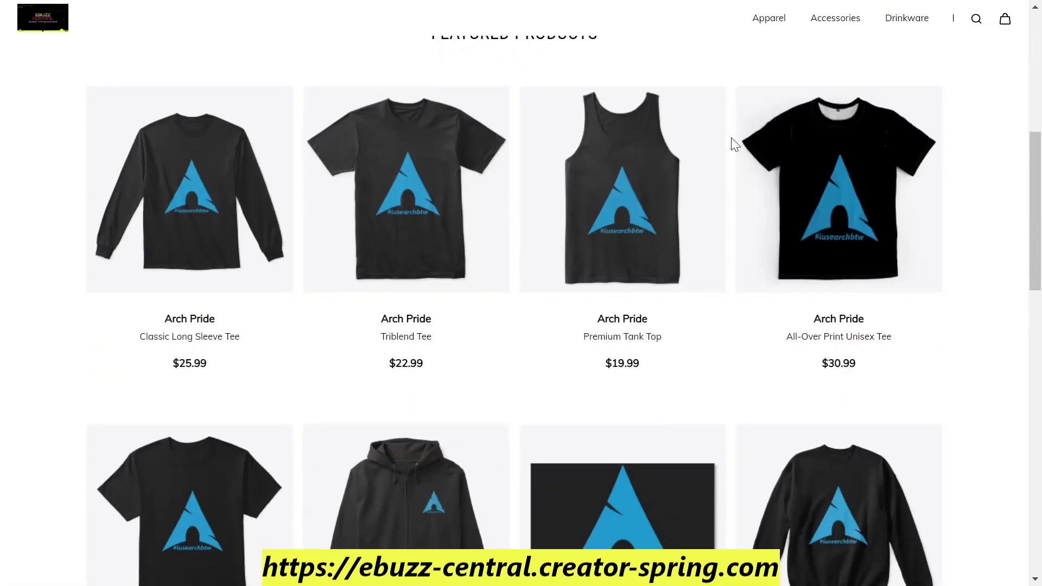
scroll(734, 143, "down", 10)
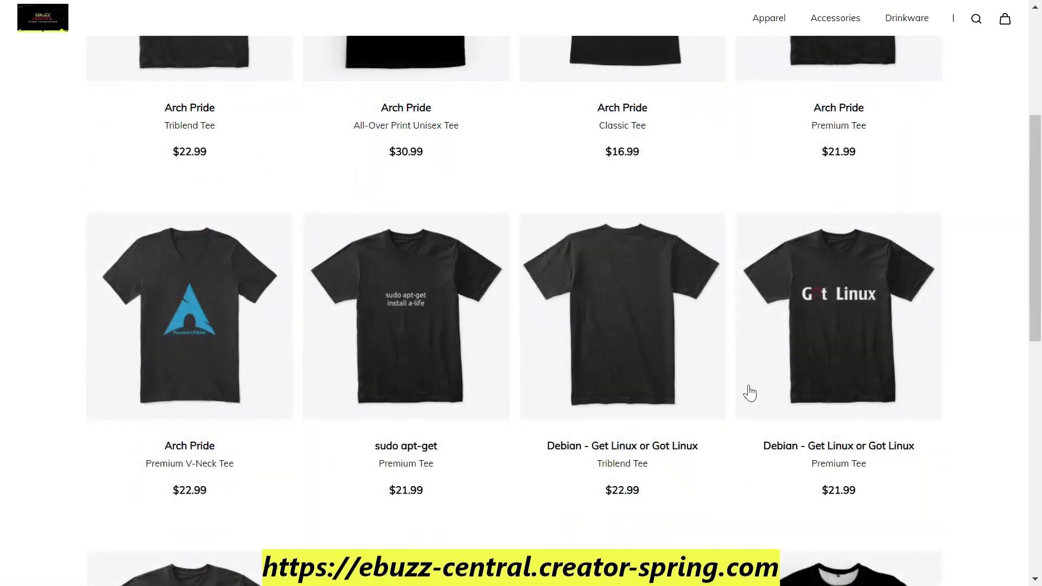
scroll(825, 174, "down", 5)
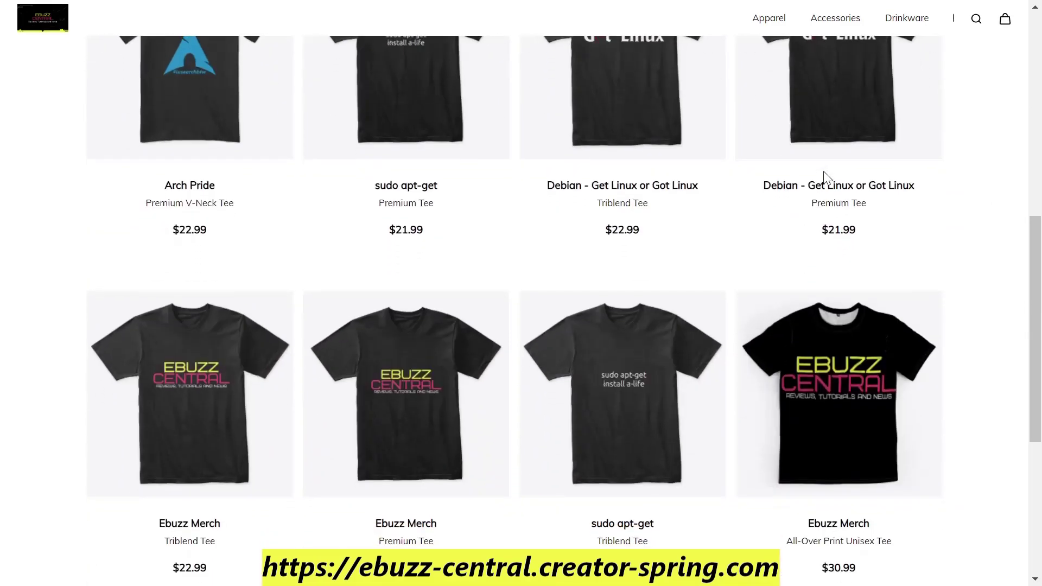
scroll(824, 178, "down", 3)
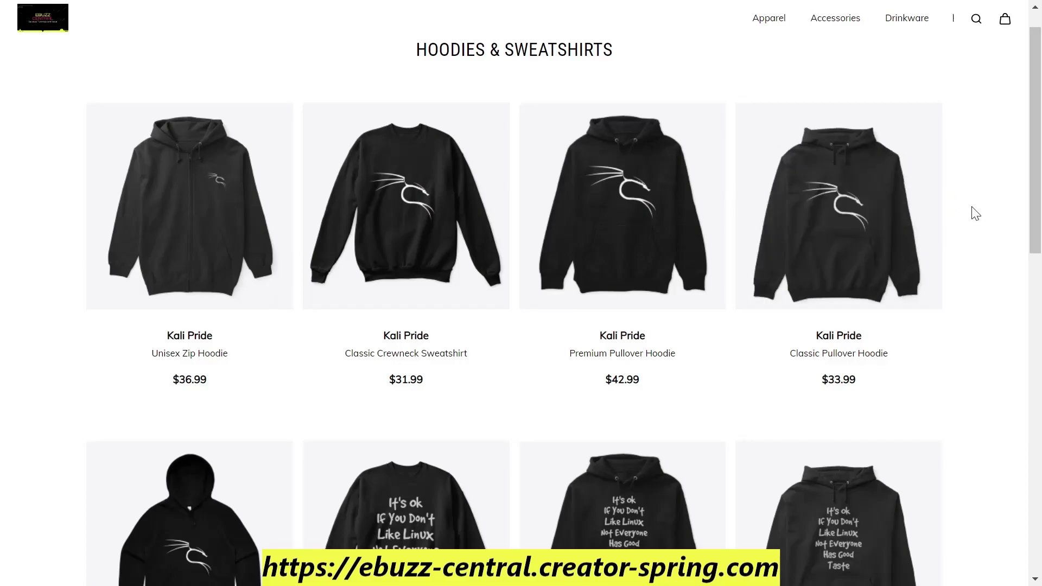
- Page through the hoodies, view the $33.99 Storm OS Classic Pullover Hoodie, then return to the store home
scroll(971, 213, "down", 5)
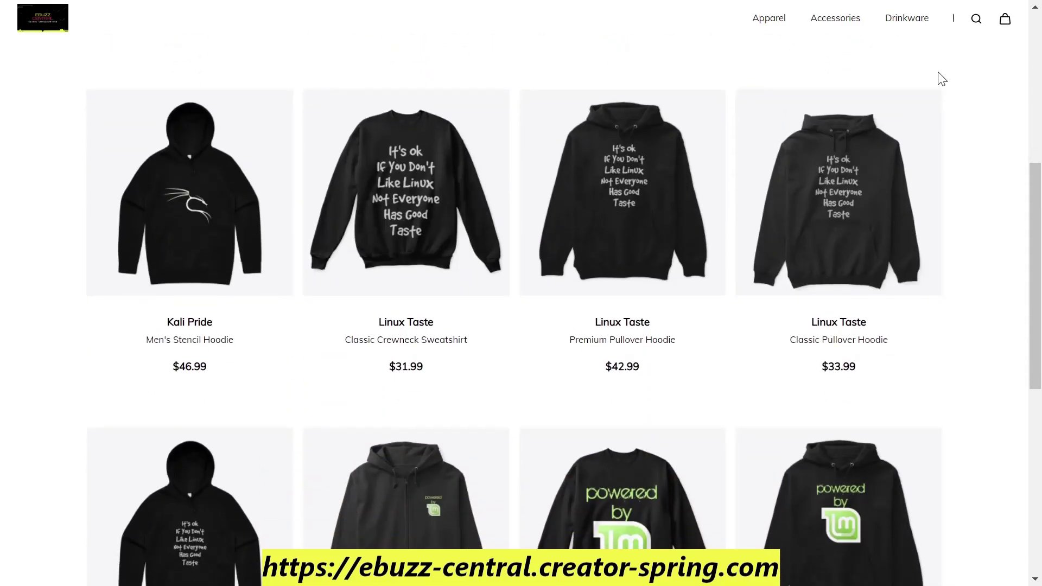
scroll(942, 78, "down", 5)
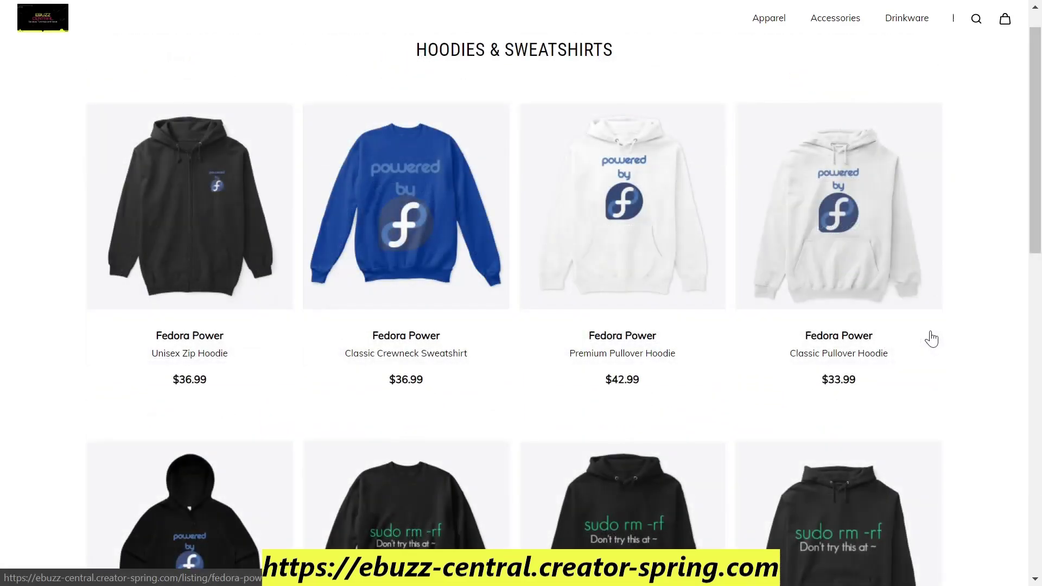
scroll(932, 337, "down", 3)
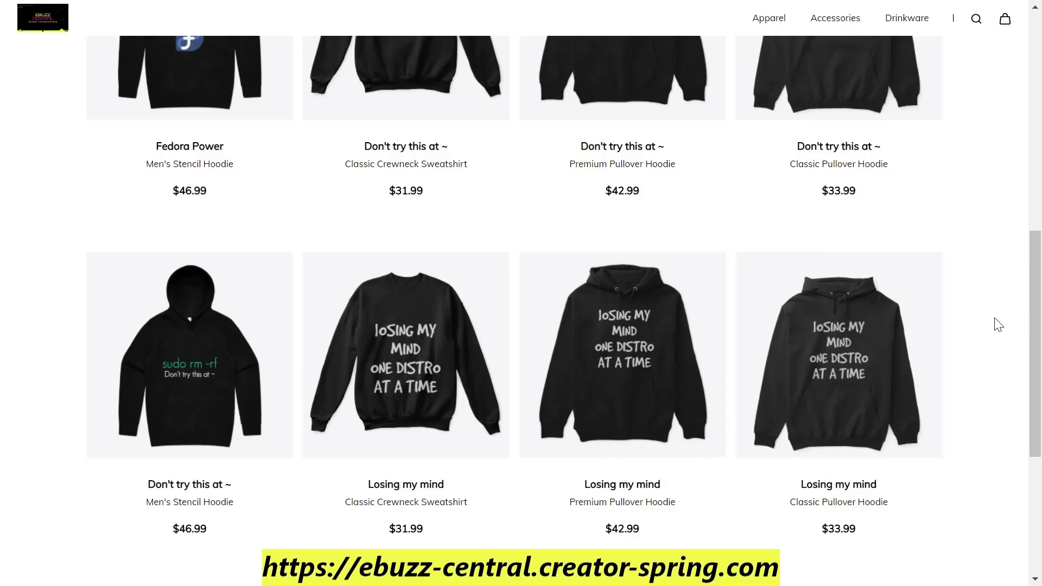
scroll(999, 325, "down", 3)
left_click(624, 446)
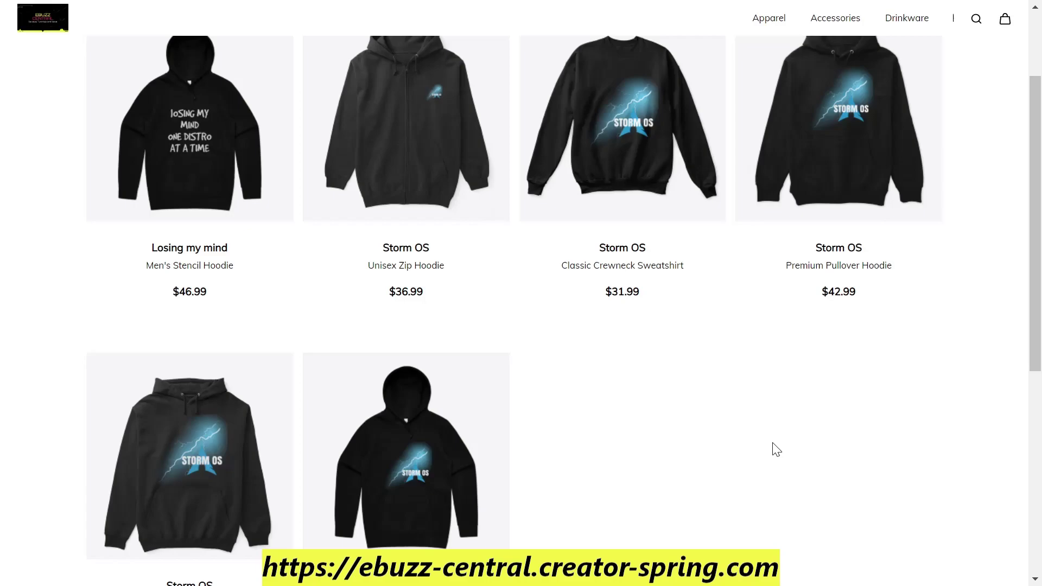
left_click(206, 460)
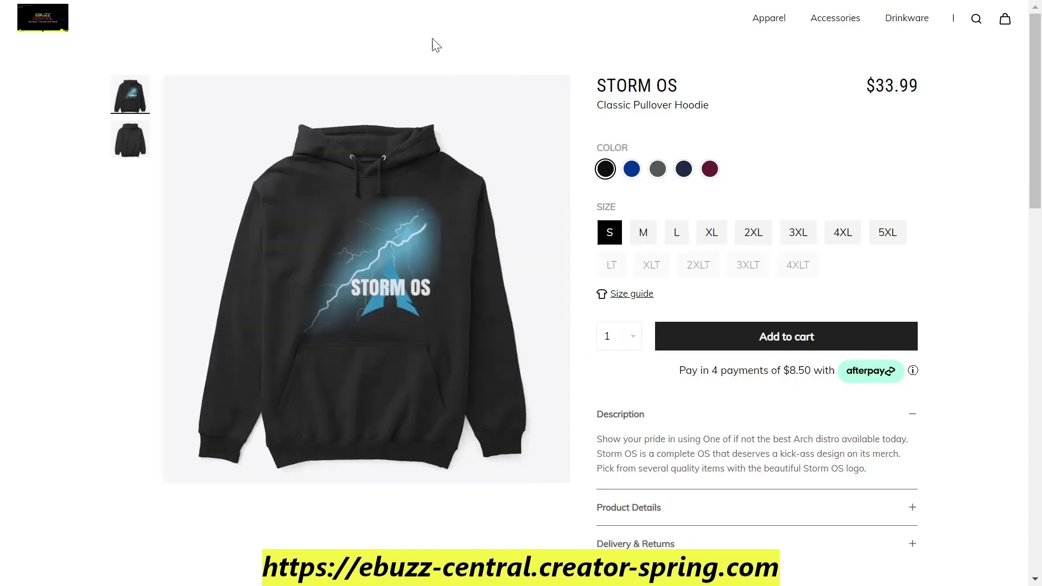
left_click(47, 25)
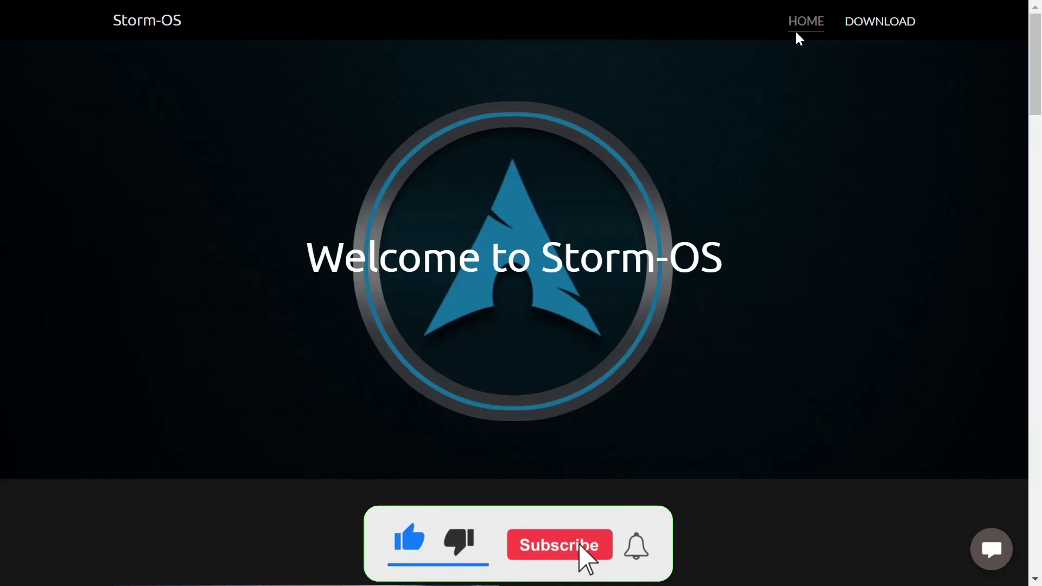
- Scroll the Storm-OS home page down to About Us, describing the Arch-based distro
scroll(805, 171, "down", 5)
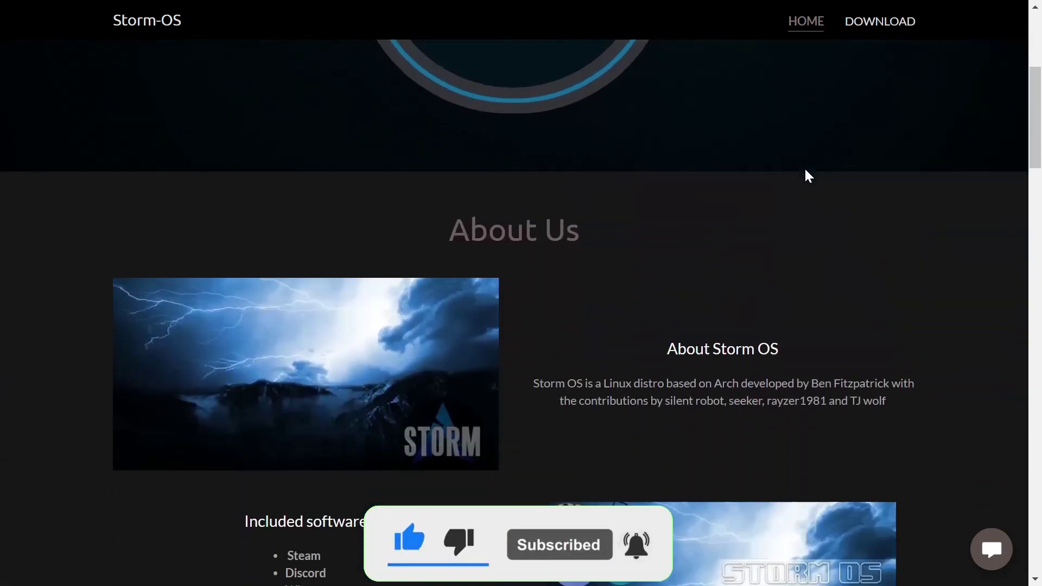
scroll(807, 174, "down", 1)
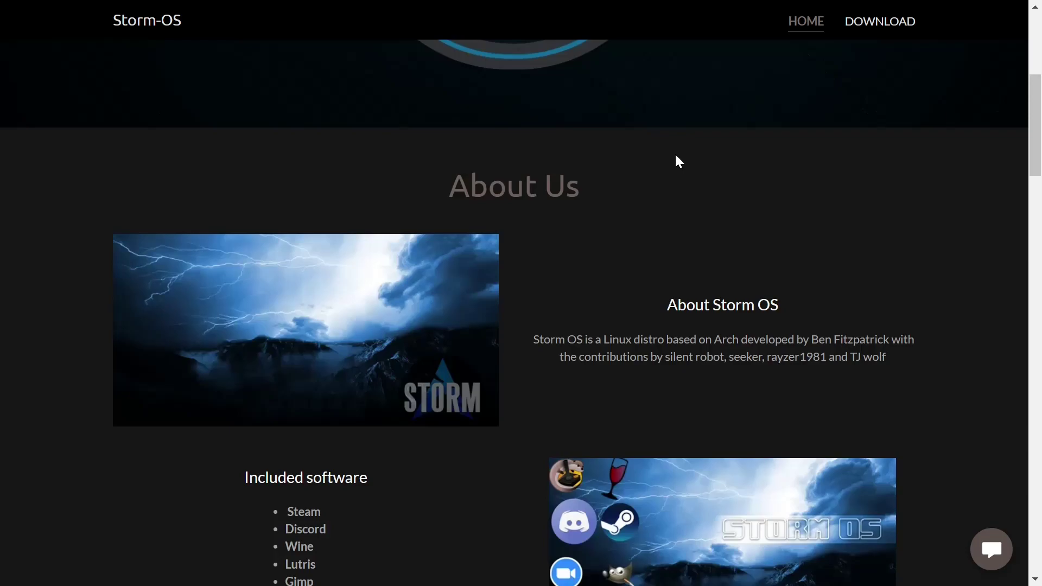
scroll(677, 156, "down", 3)
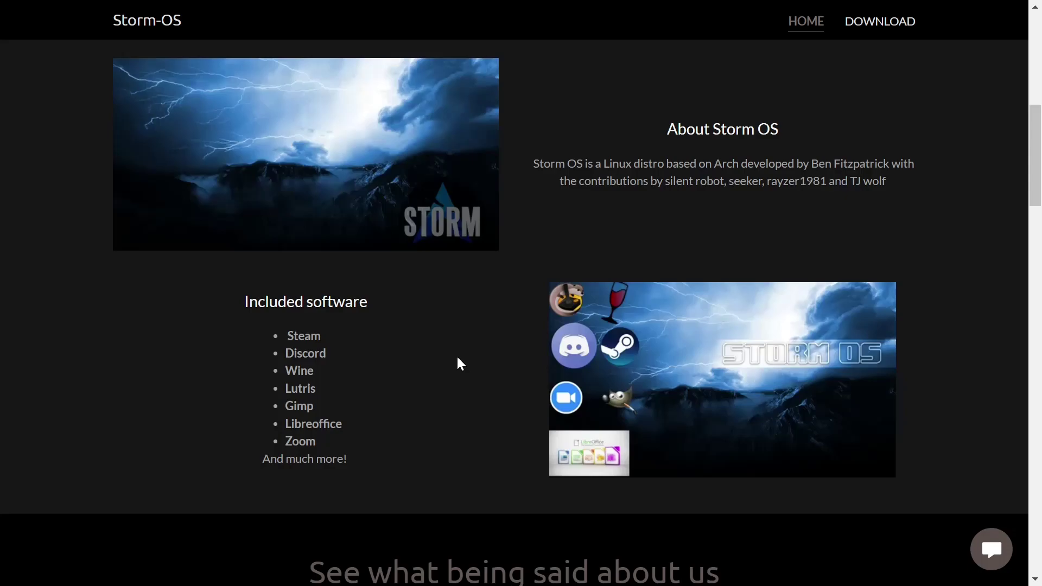
scroll(457, 360, "down", 5)
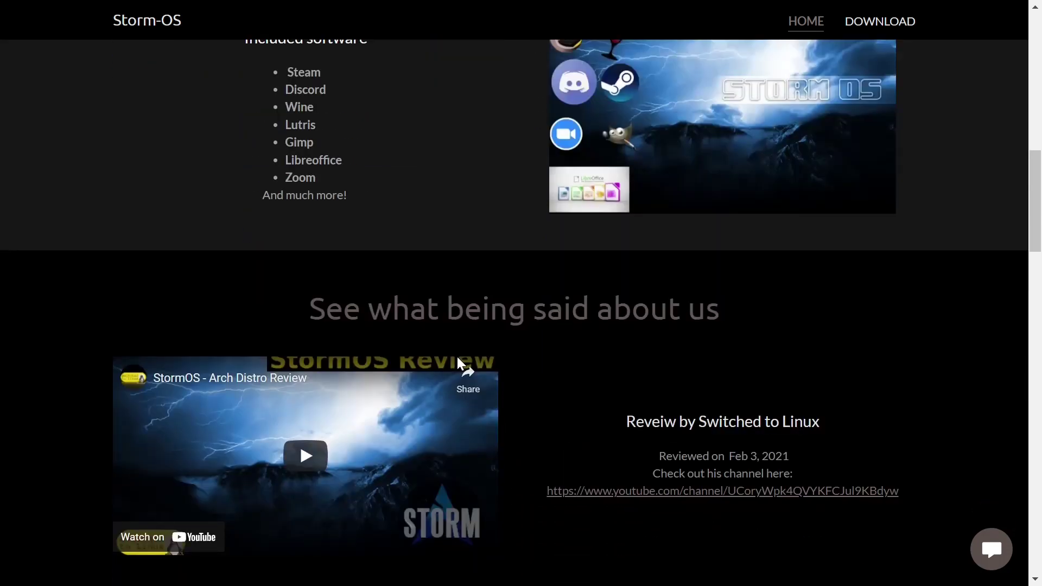
scroll(457, 356, "down", 2)
scroll(457, 355, "up", 8)
scroll(458, 355, "down", 20)
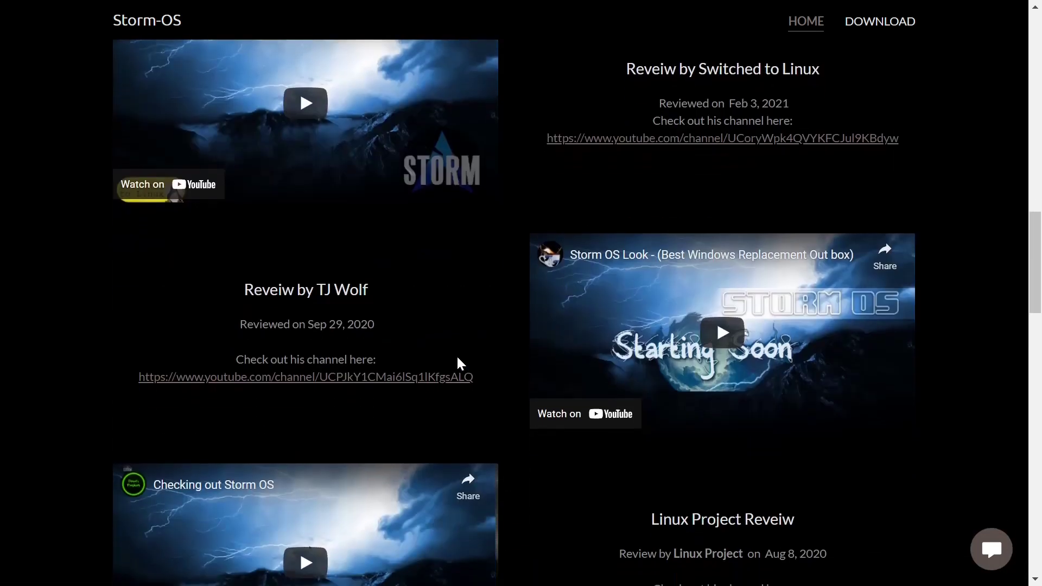
scroll(456, 354, "up", 16)
scroll(457, 357, "down", 20)
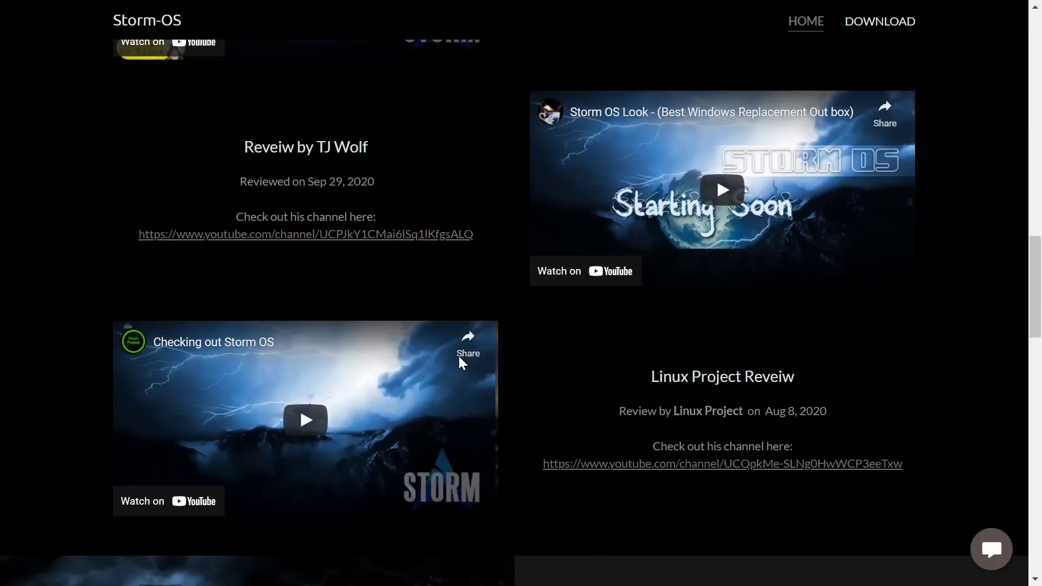
scroll(461, 353, "up", 6)
scroll(463, 359, "up", 2)
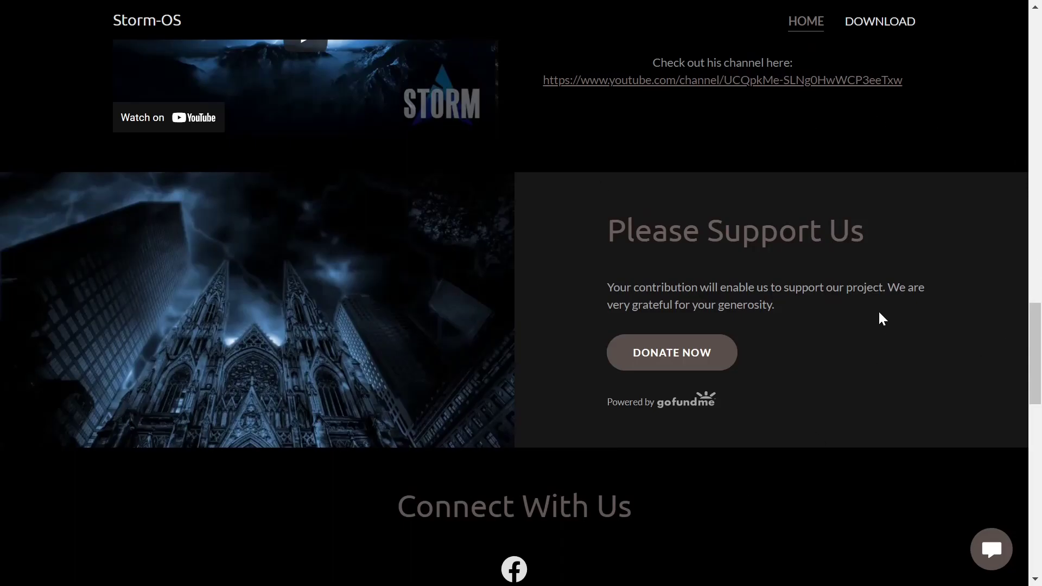
scroll(857, 315, "down", 14)
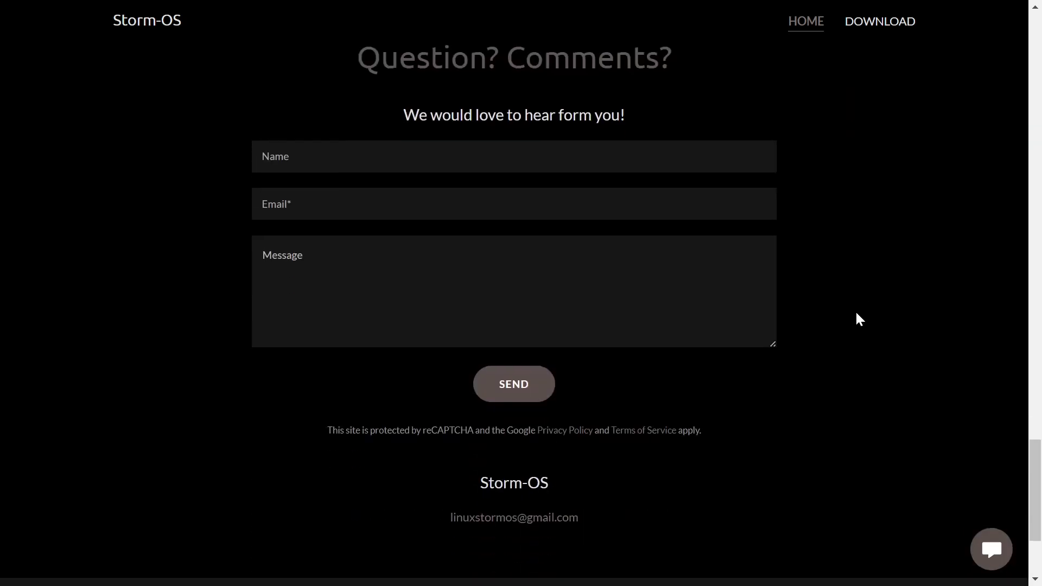
scroll(857, 315, "up", 15)
scroll(860, 311, "up", 10)
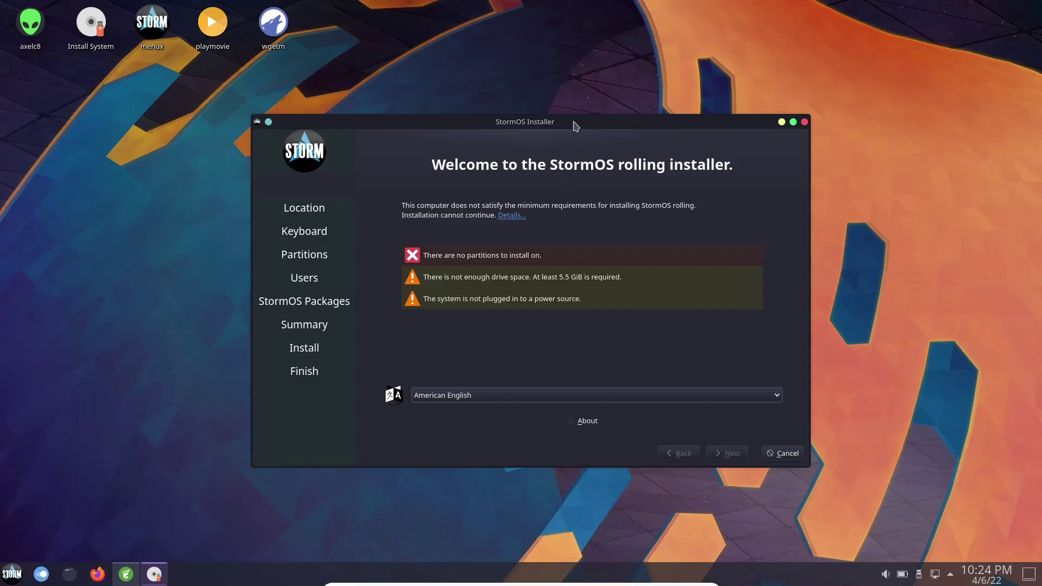
- Cancel and close the StormOS Installer, then exit the StormOS Welcome window
left_click_drag(600, 137, 559, 114)
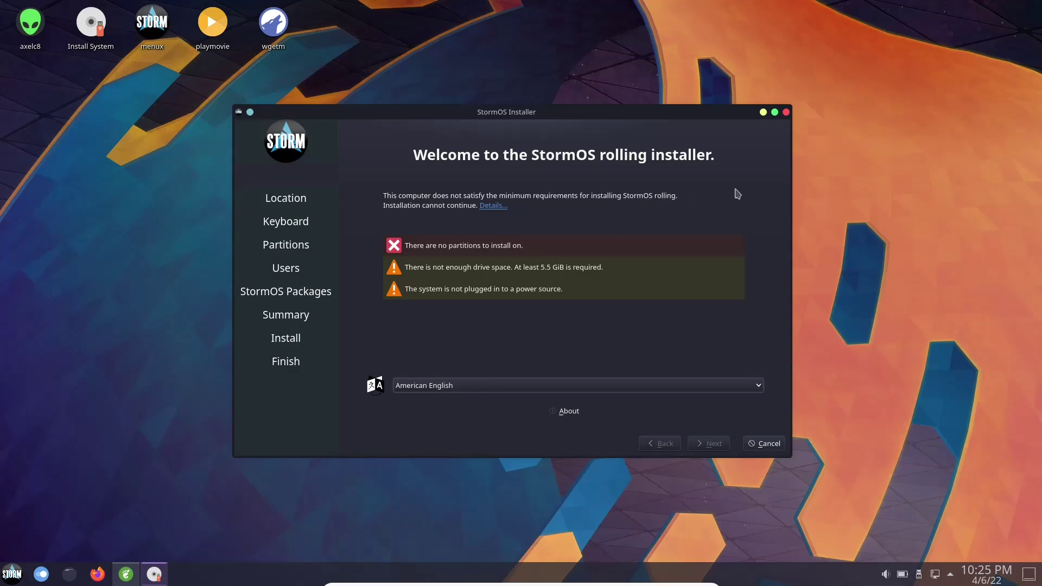
left_click(786, 112)
left_click(565, 294)
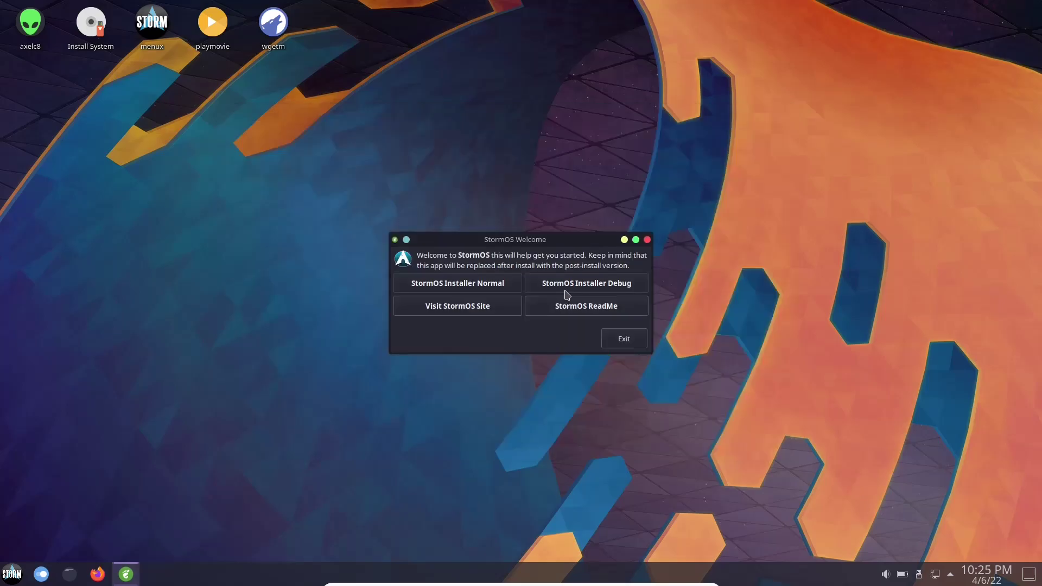
left_click_drag(561, 237, 551, 182)
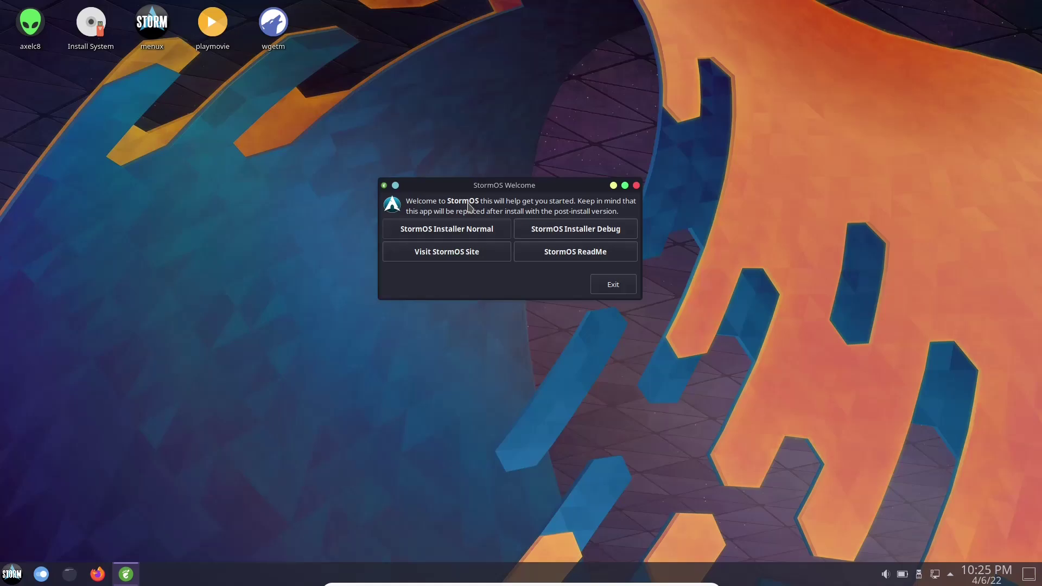
left_click(614, 291)
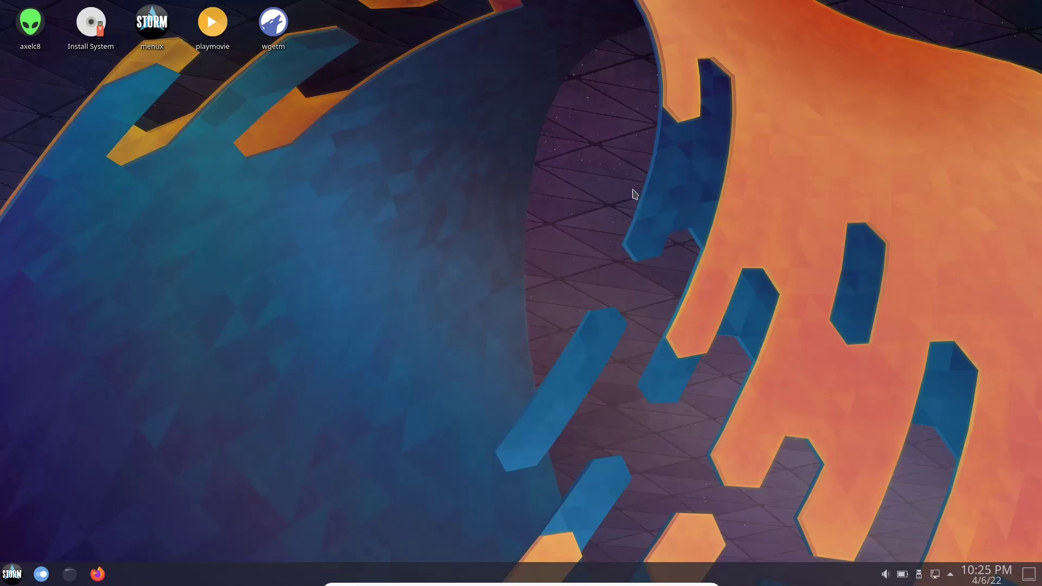
- Open the desktop's Wallpaper settings and select the storm_with_logo image at the end of the grid
right_click(409, 173)
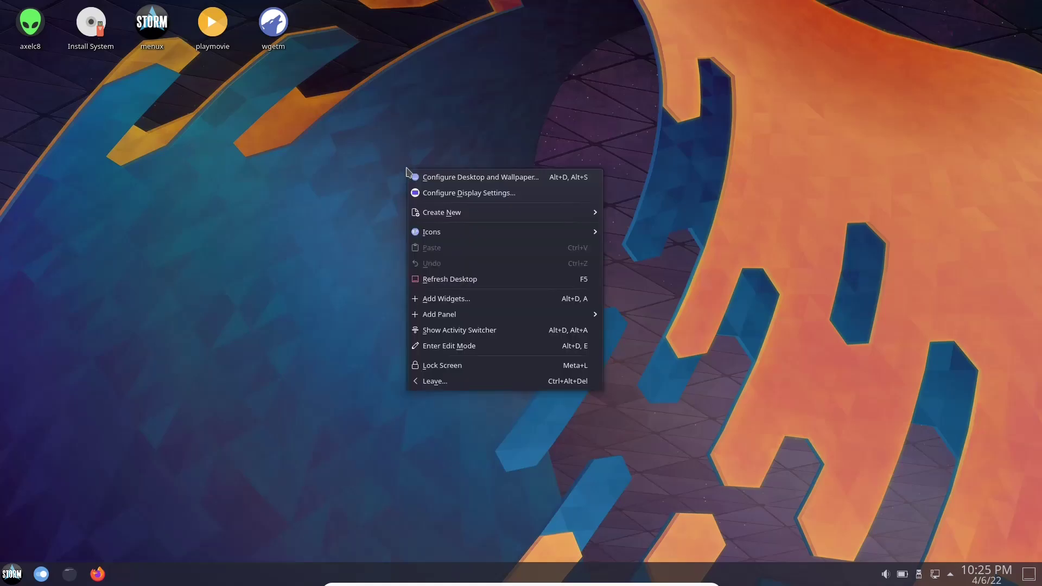
left_click(437, 184)
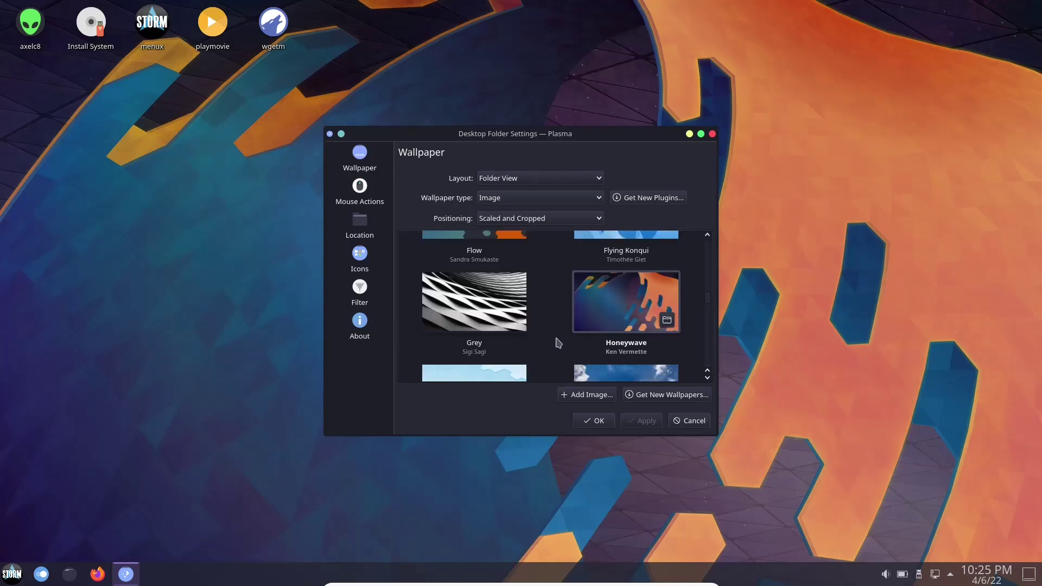
scroll(558, 342, "up", 5)
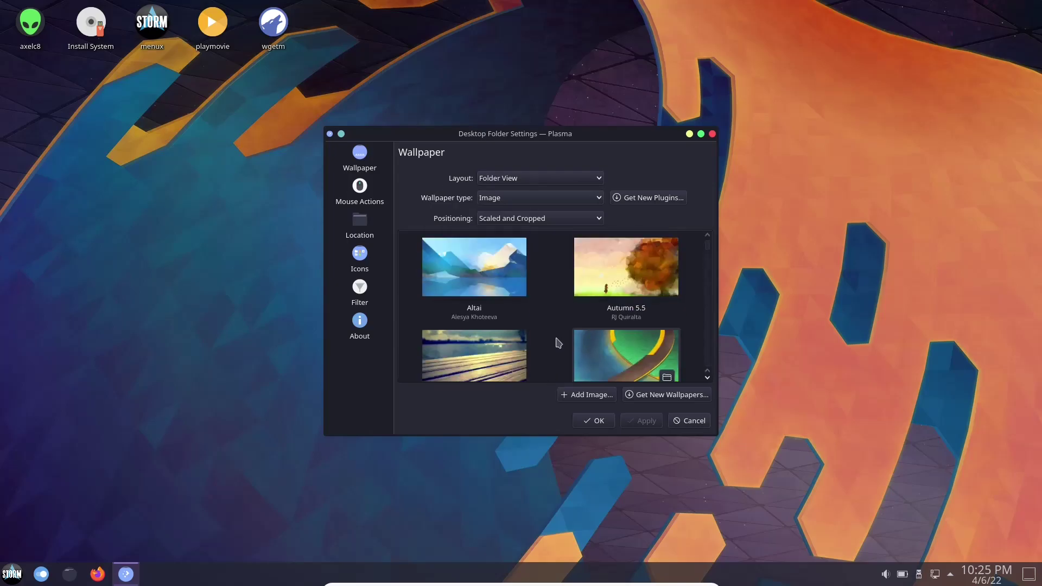
scroll(558, 341, "down", 5)
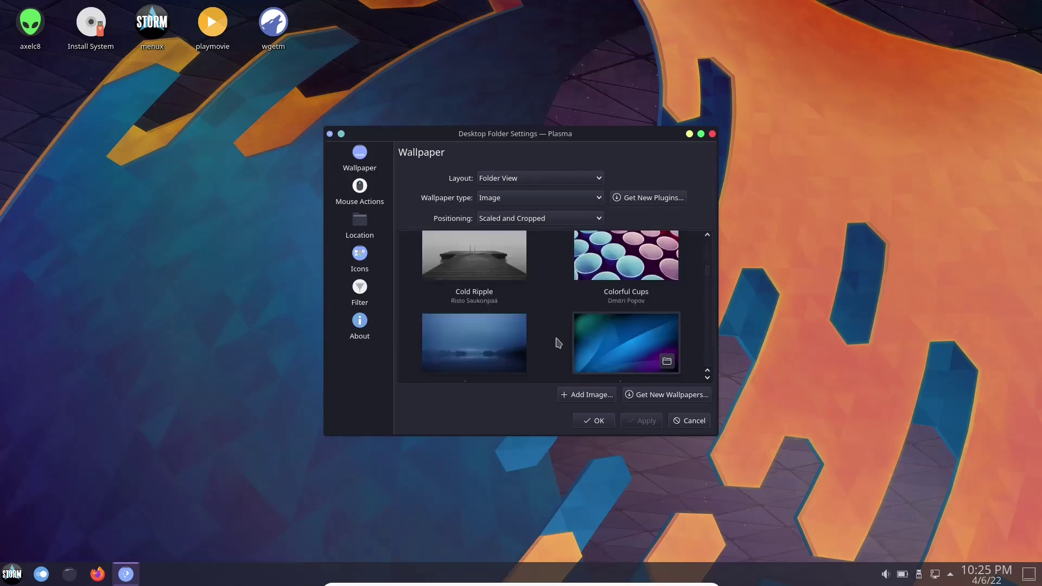
scroll(558, 341, "down", 5)
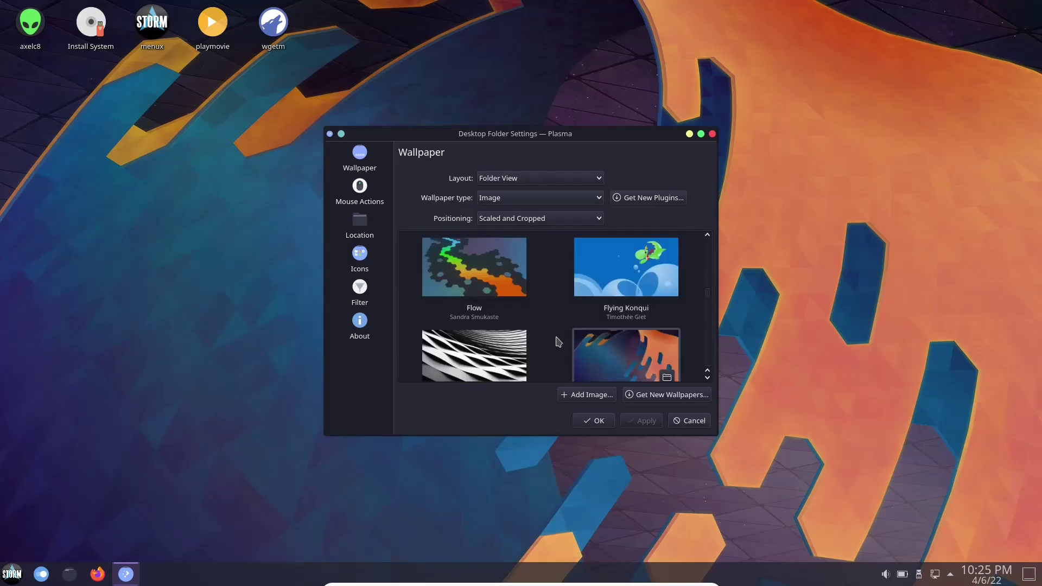
scroll(558, 341, "down", 5)
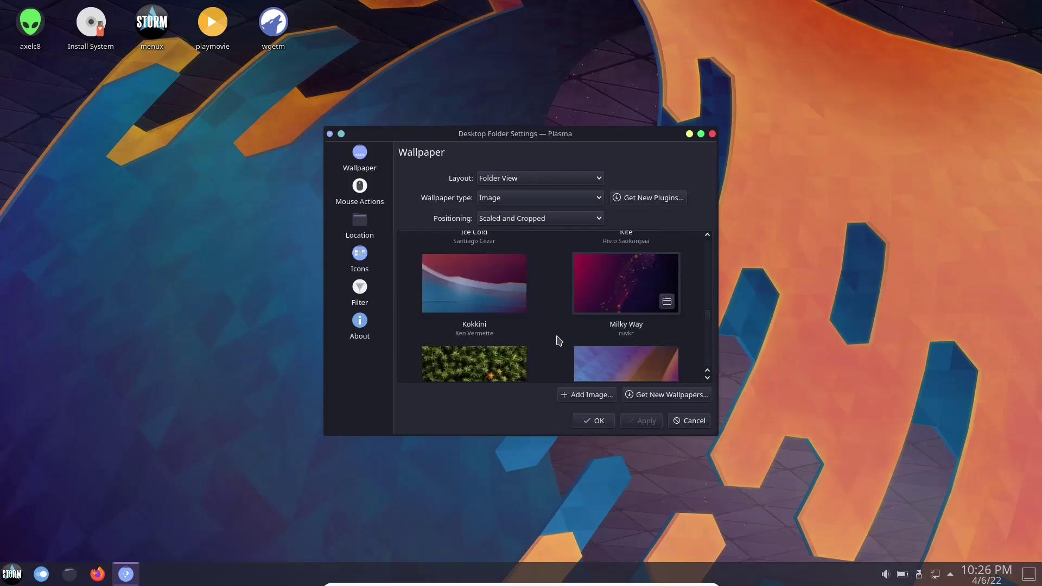
scroll(558, 341, "down", 5)
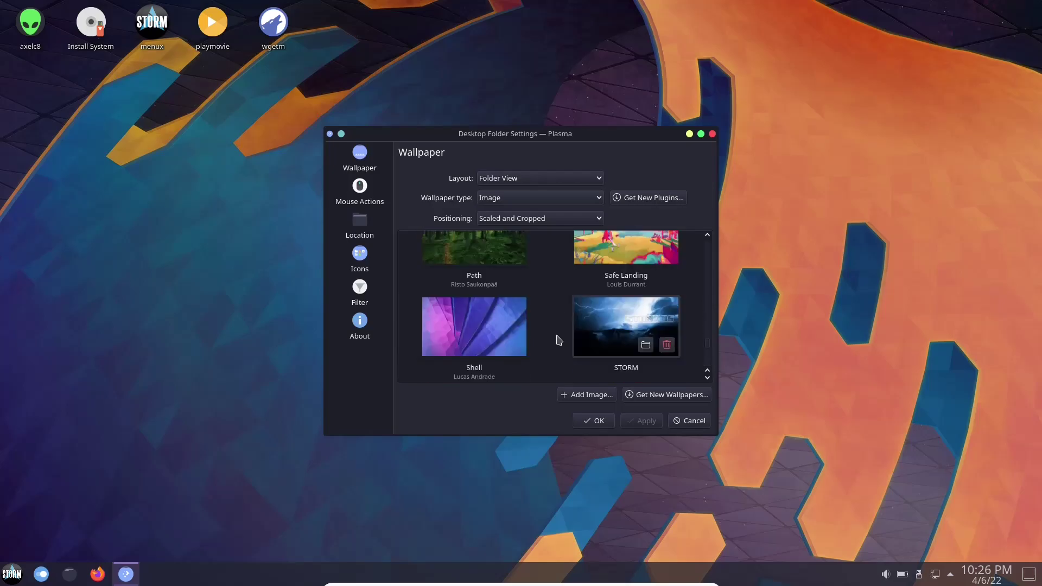
scroll(558, 341, "down", 1)
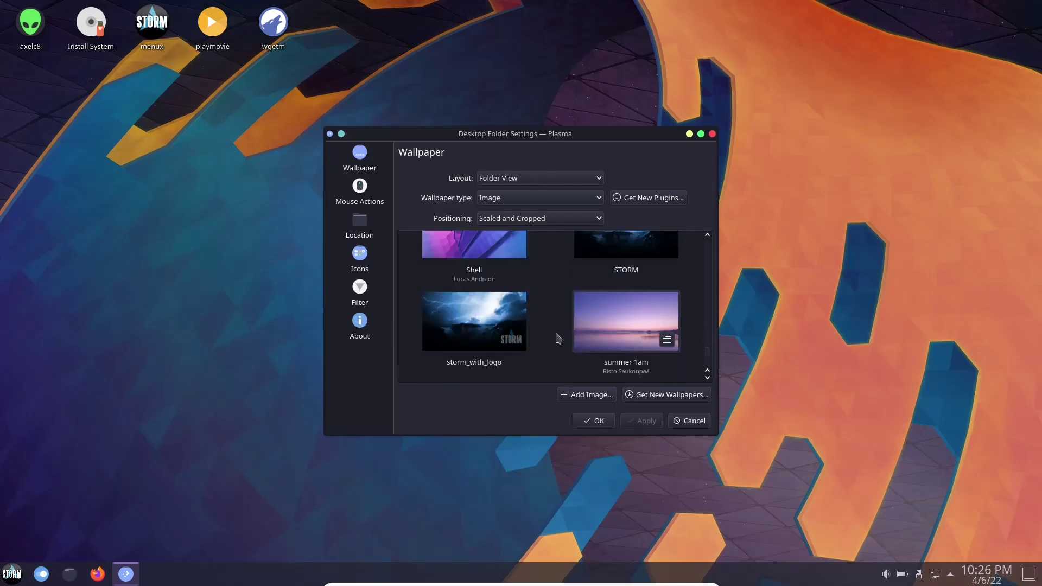
left_click(488, 315)
- Apply the storm_with_logo lightning wallpaper and close the Desktop Folder Settings window
left_click(638, 421)
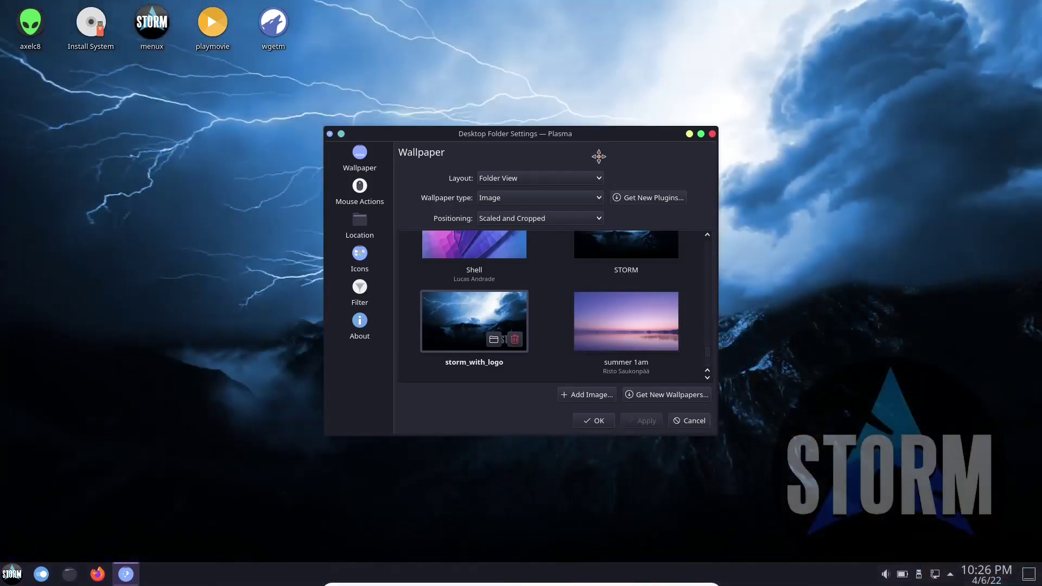
left_click_drag(598, 154, 504, 241)
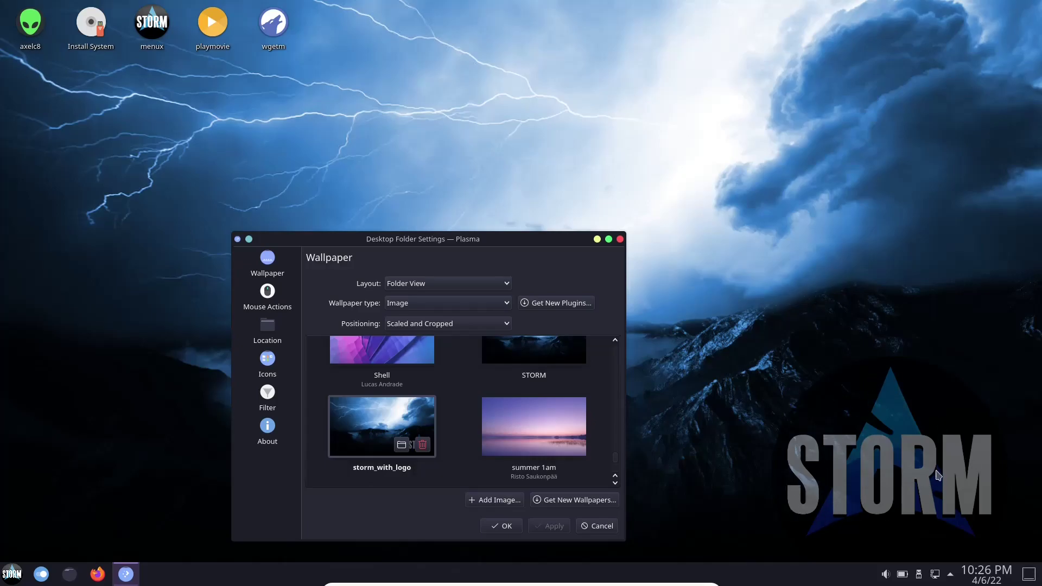
left_click_drag(484, 242, 608, 125)
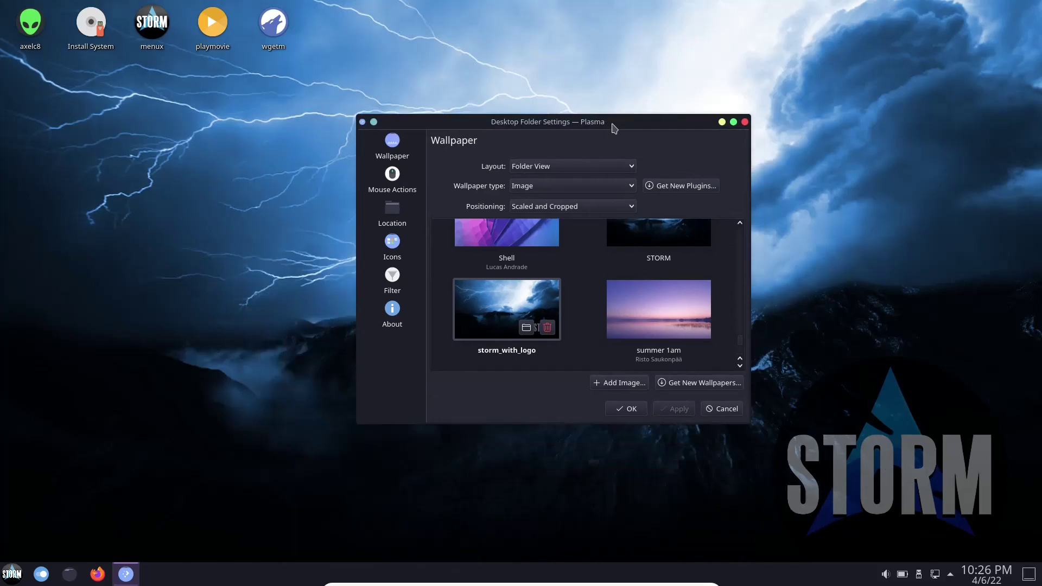
left_click(744, 121)
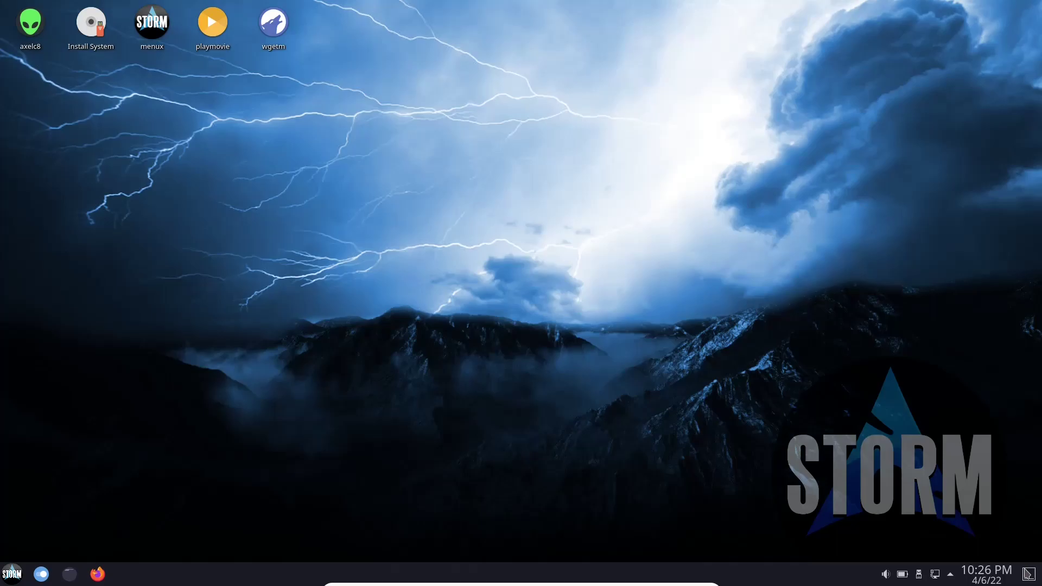
left_click(950, 574)
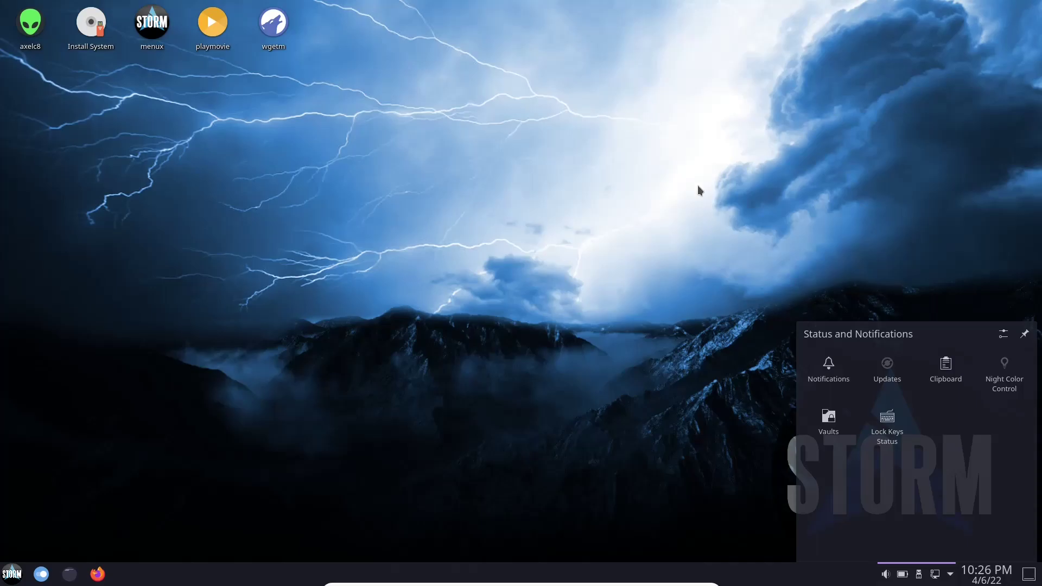
left_click(952, 576)
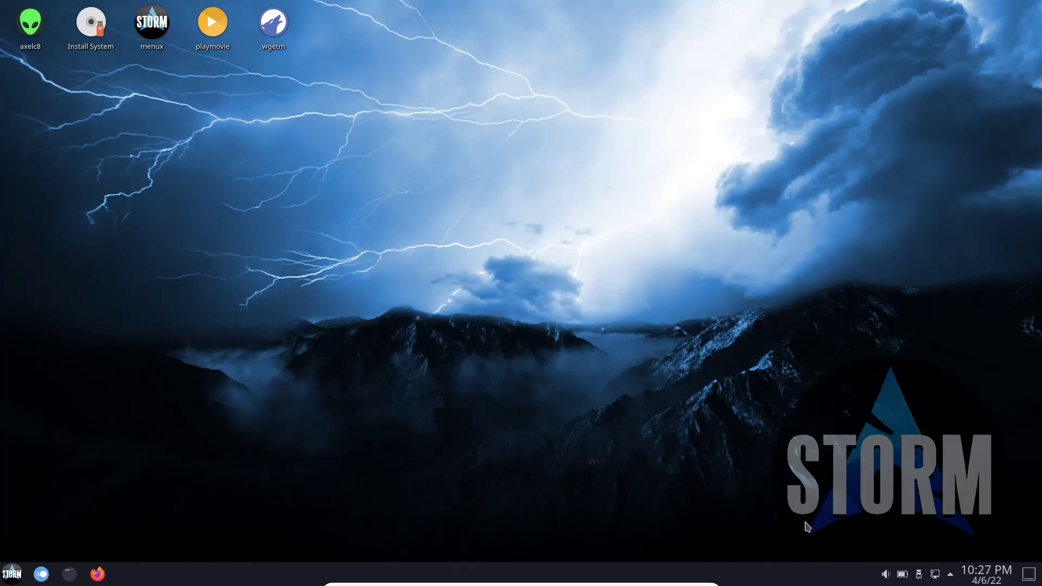
- Enter edit mode from the taskbar, view the panel's More Options settings, then finish panel editing
right_click(794, 580)
left_click(828, 555)
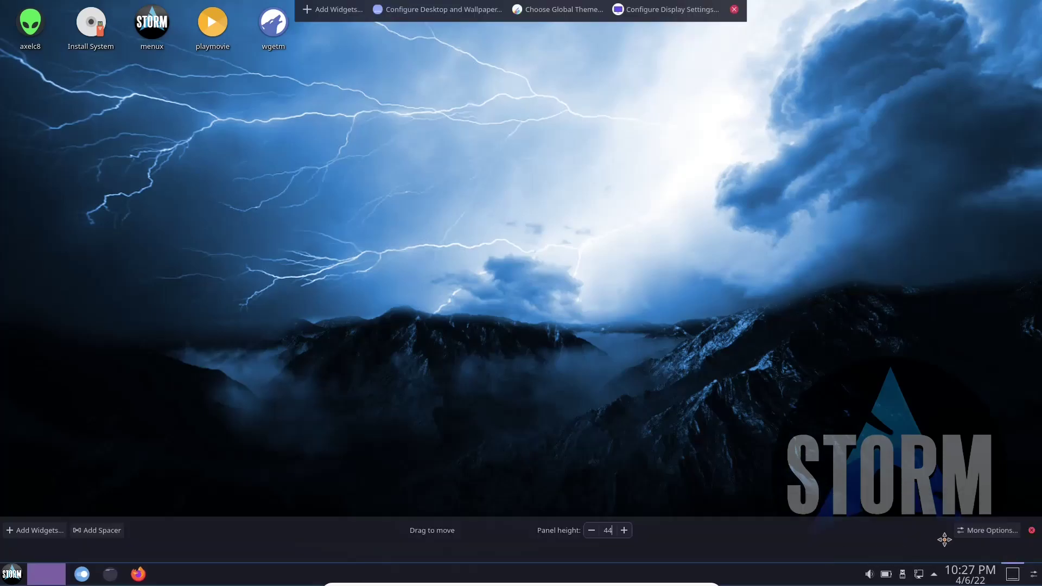
left_click(987, 530)
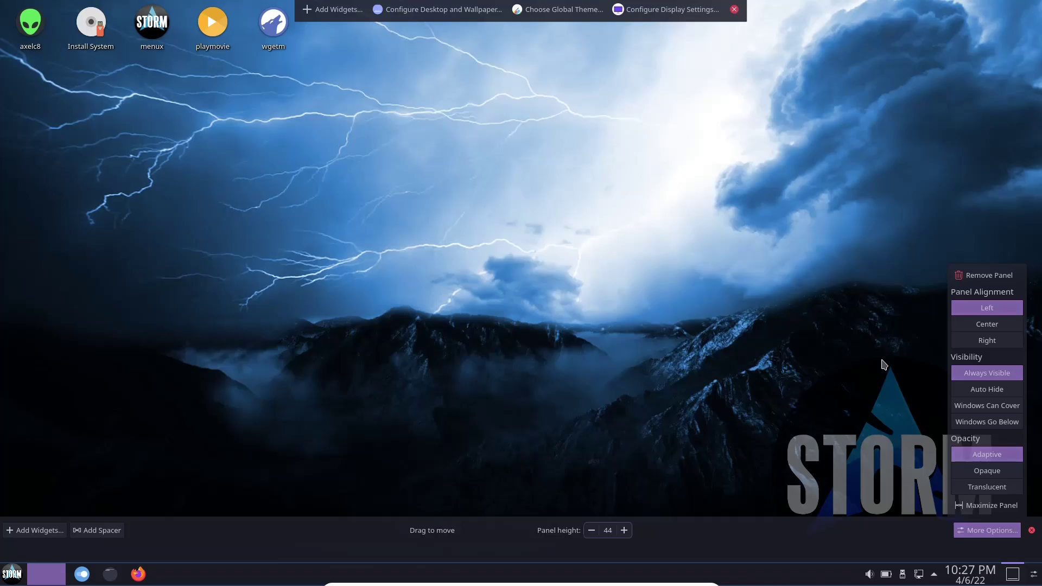
mouse_move(186, 564)
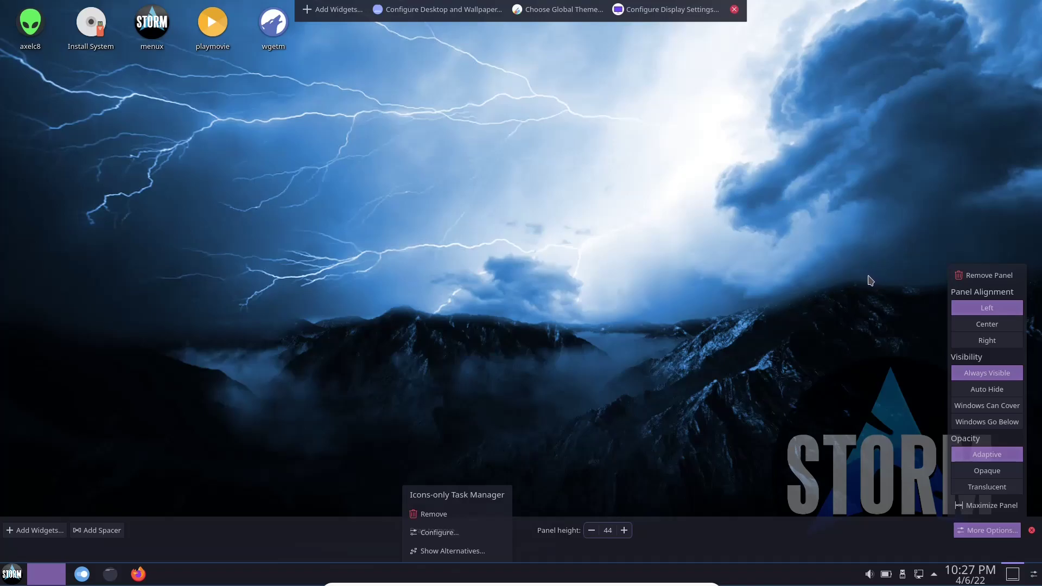
left_click(861, 472)
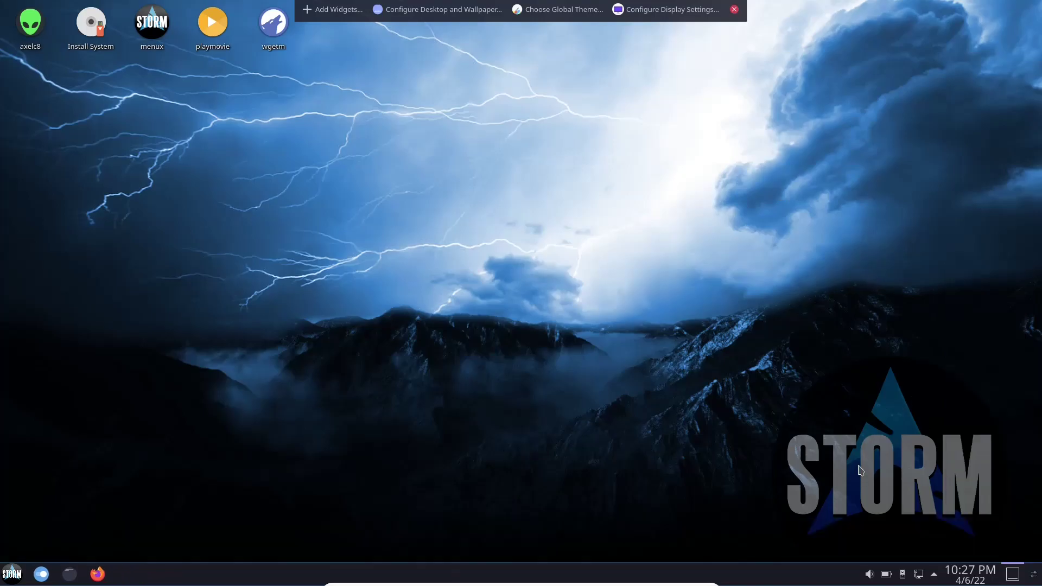
right_click(839, 579)
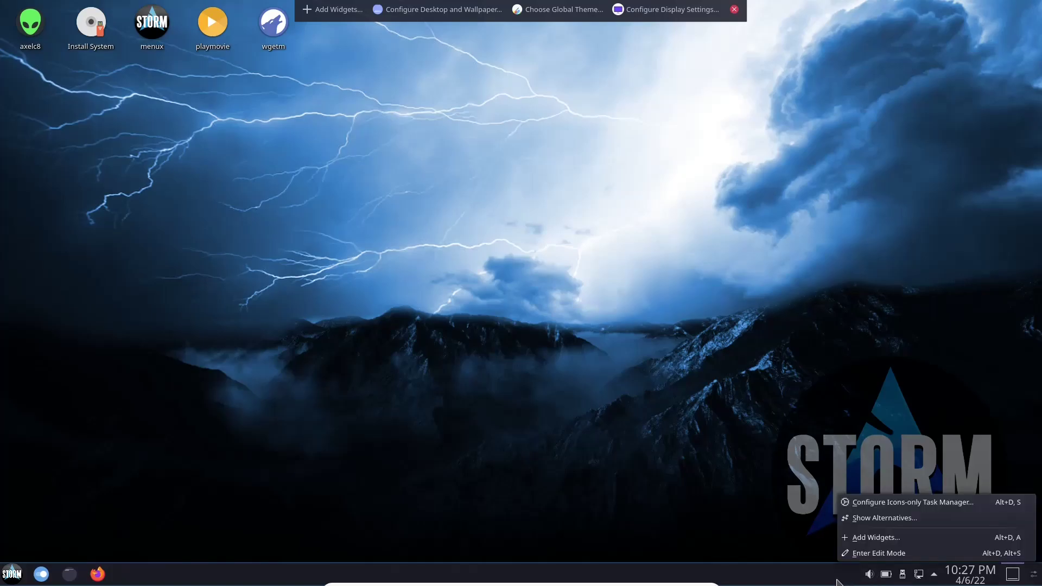
left_click(856, 541)
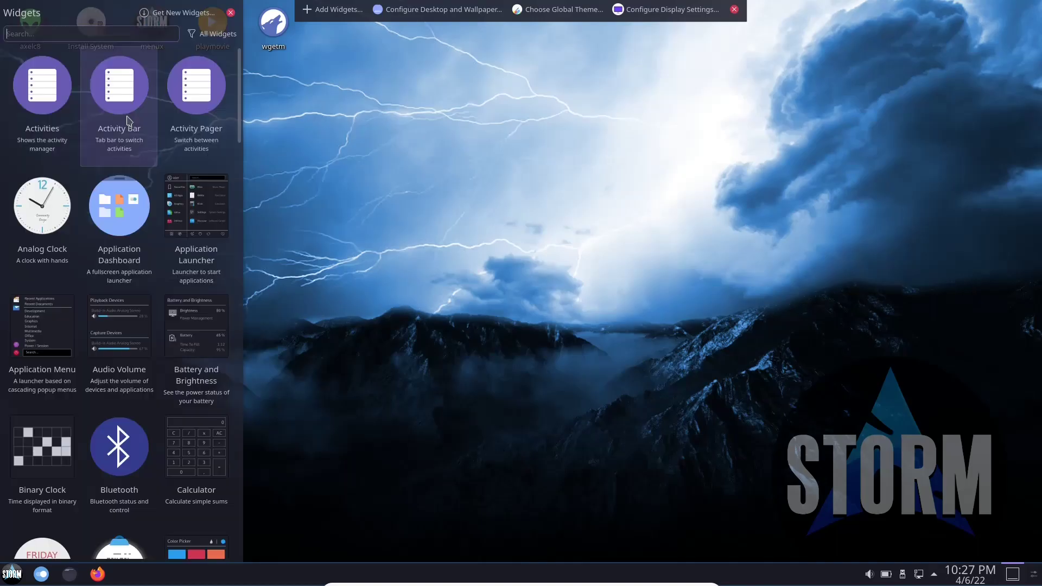
scroll(121, 132, "down", 1)
left_click(242, 296)
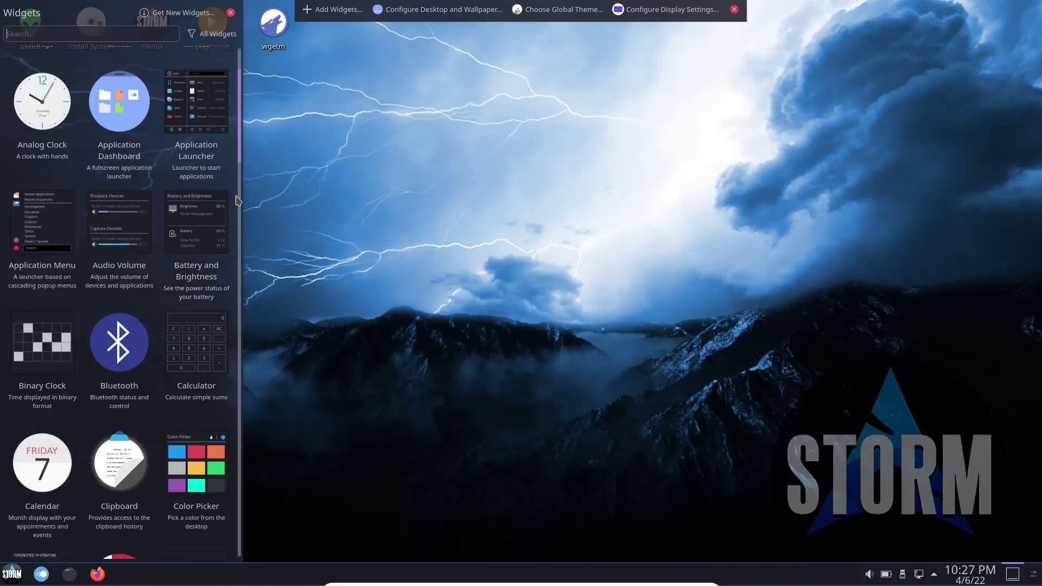
left_click_drag(243, 297, 242, 126)
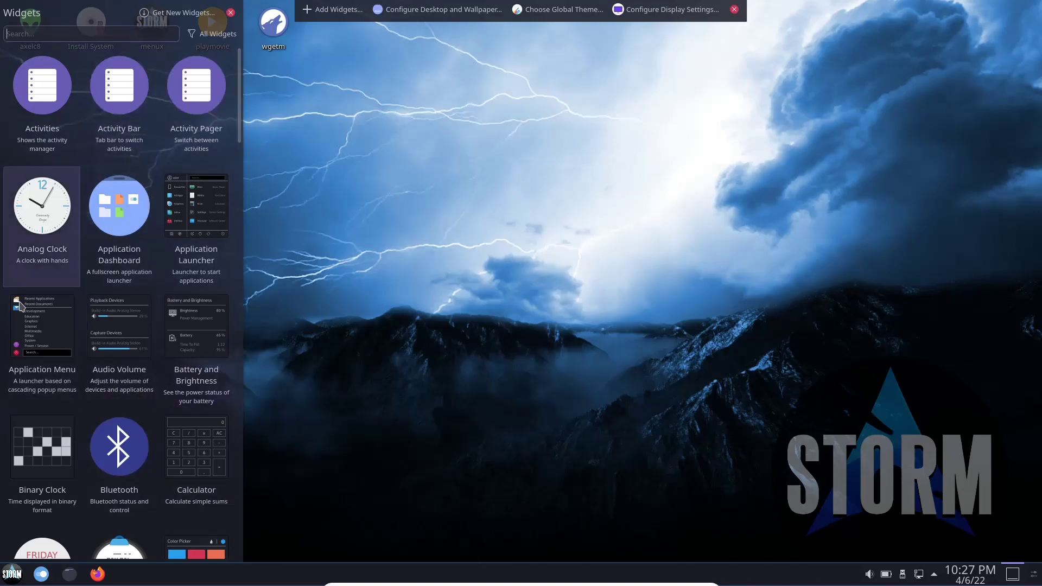
left_click(60, 36)
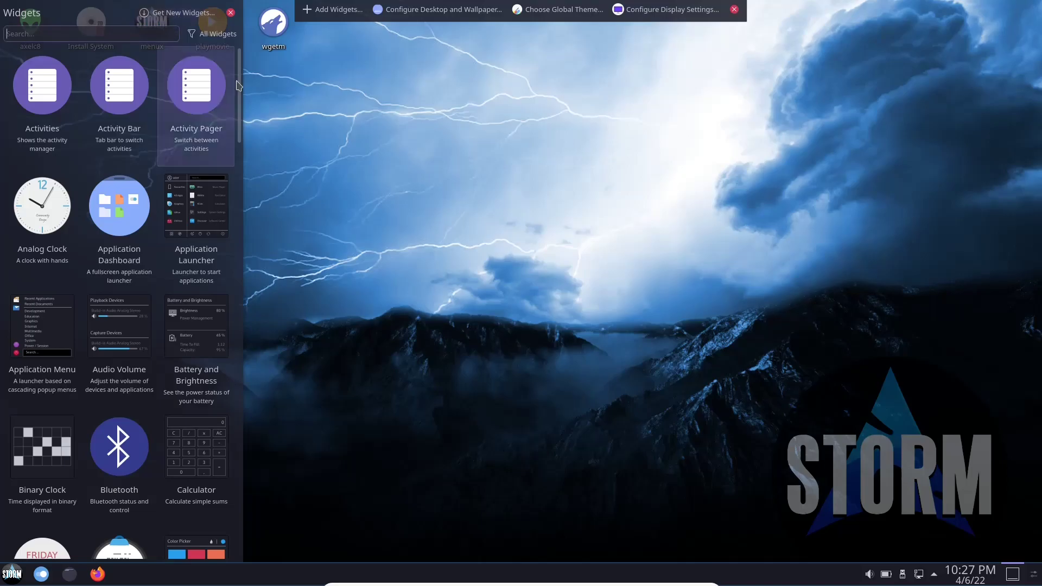
left_click(561, 183)
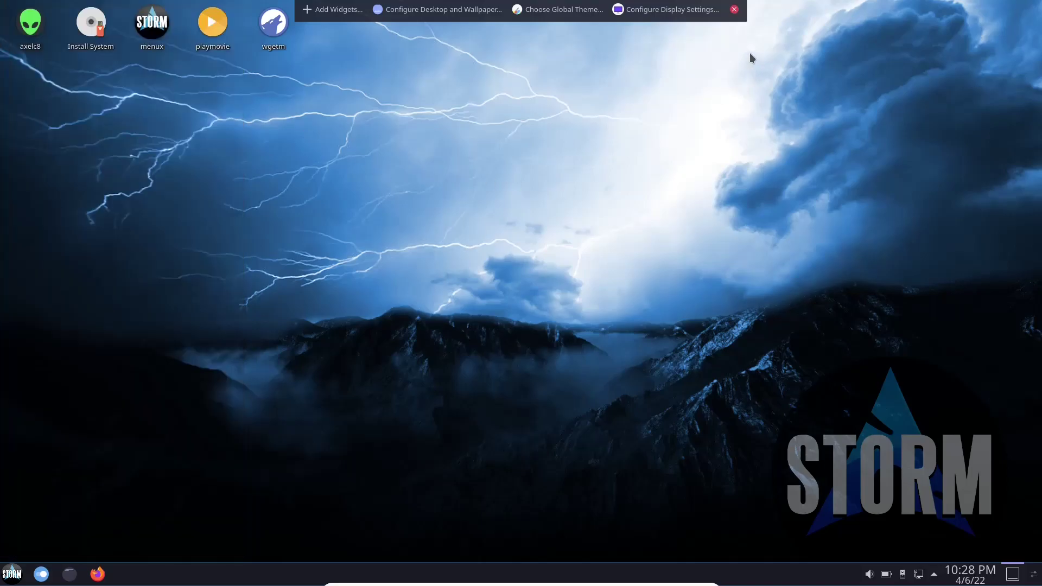
- Exit edit mode, run the menux script to view its StormOS Edition menu in Konsole, then close it
left_click(735, 10)
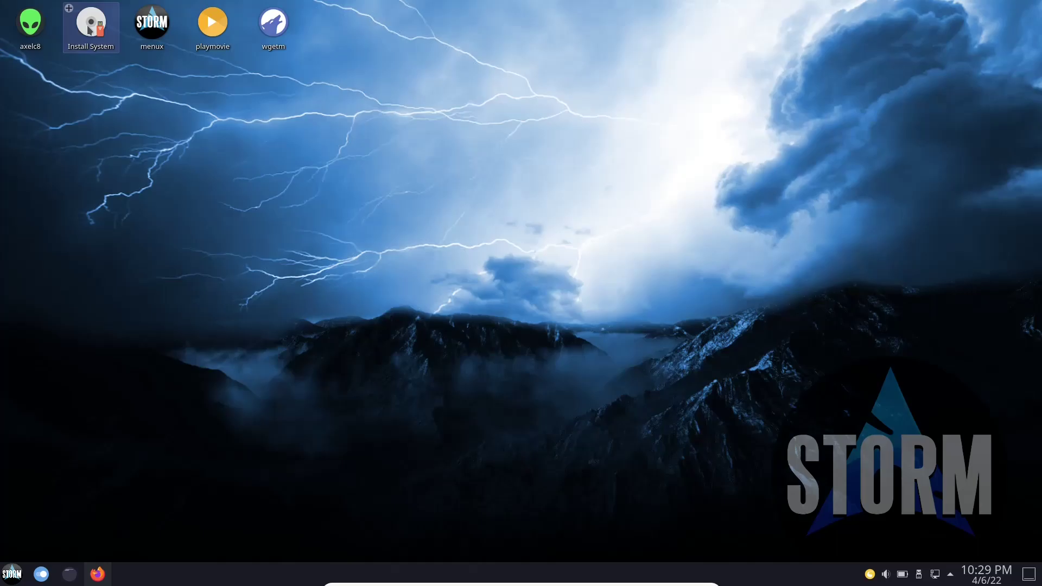
left_click(153, 24)
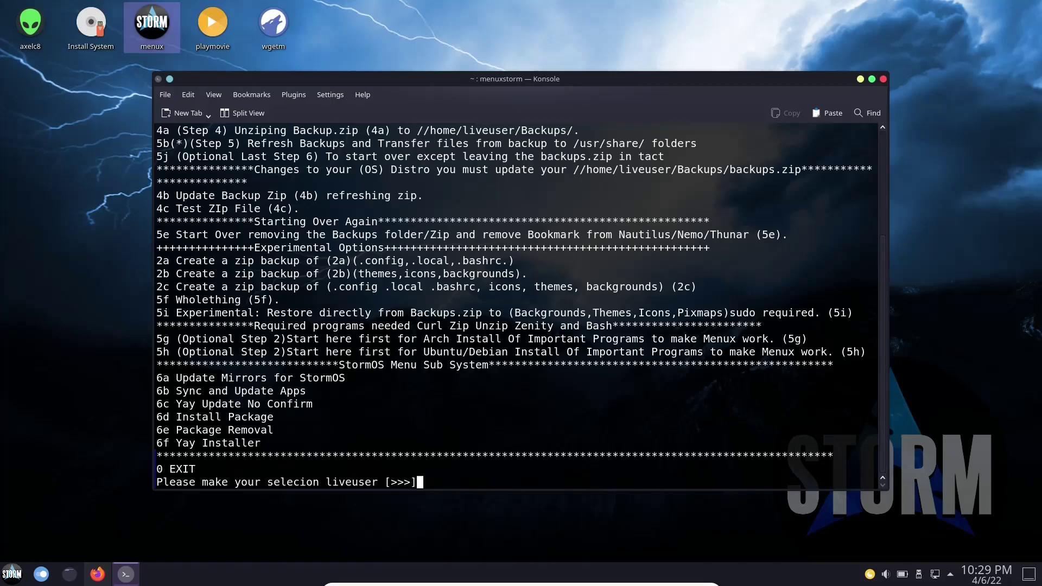
scroll(339, 339, "up", 4)
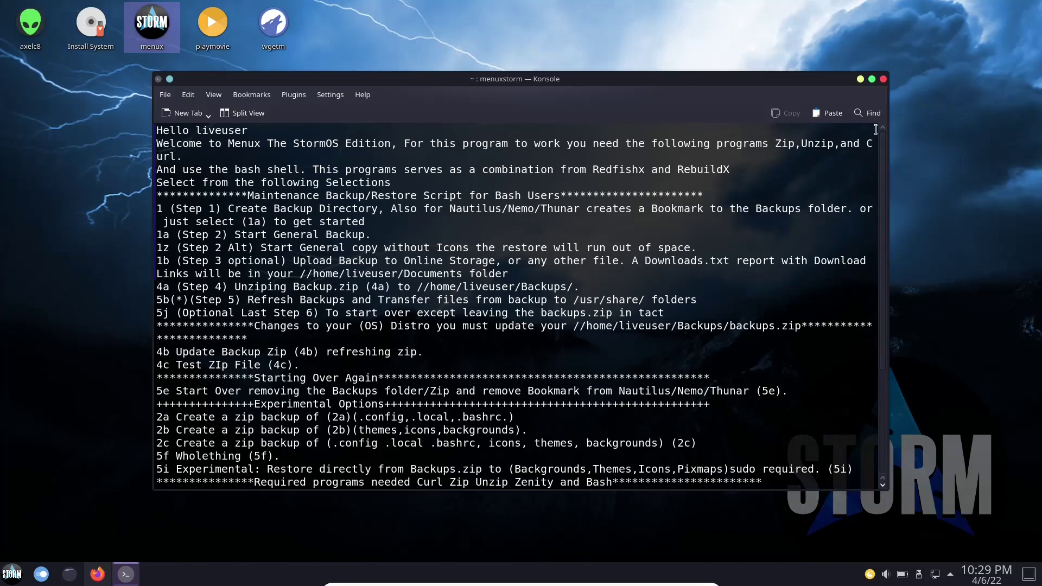
left_click(884, 80)
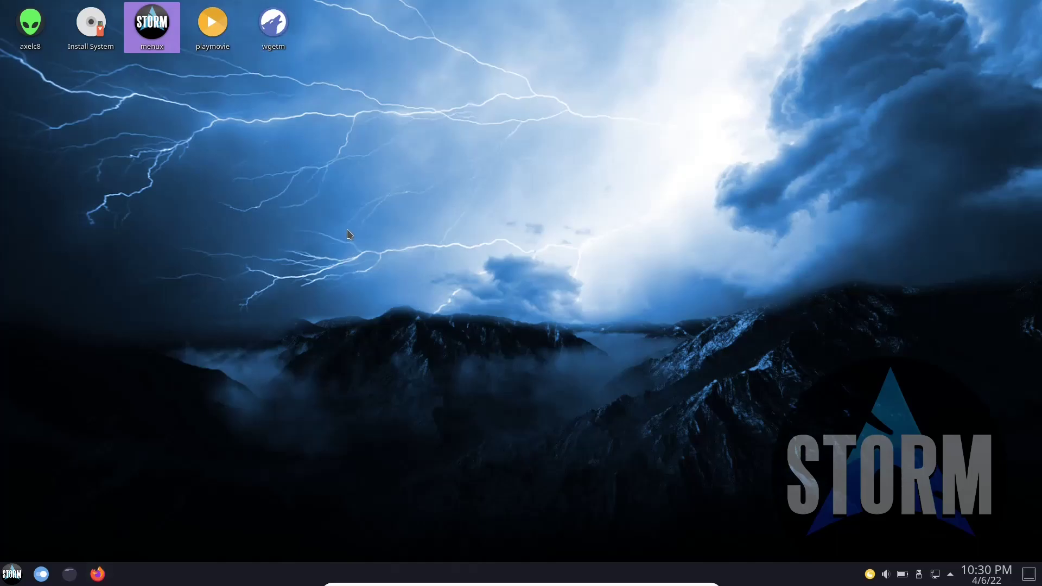
- Launch Firefox, dismiss the address-bar tip, and show More tools from the main menu
left_click(99, 576)
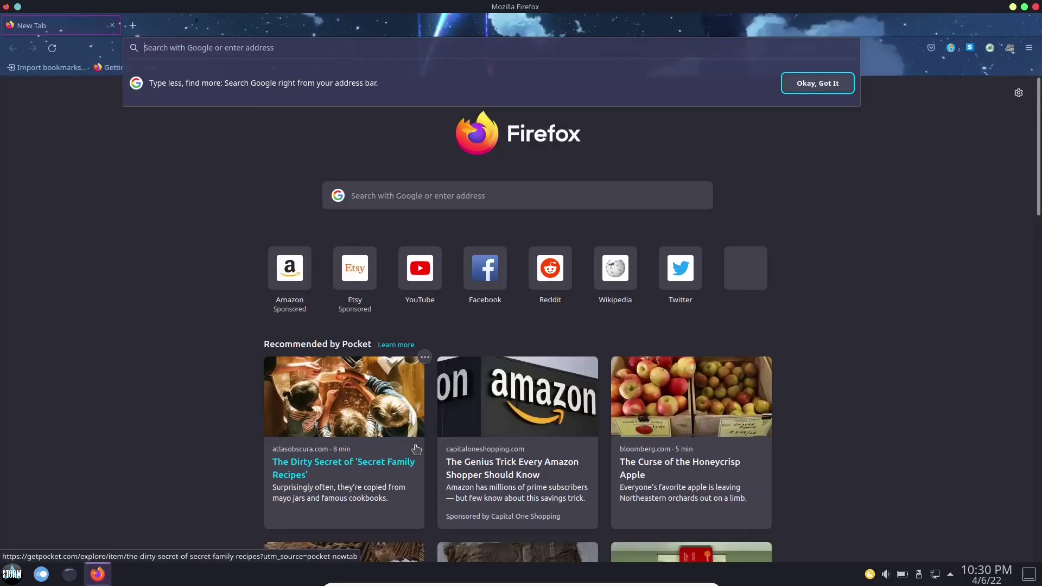
left_click(156, 181)
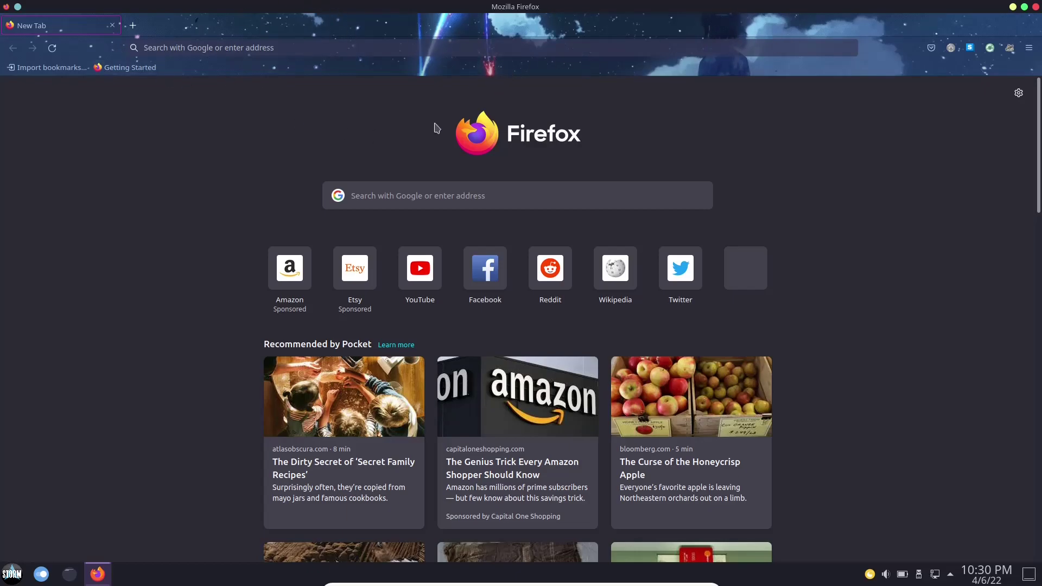
left_click(1029, 48)
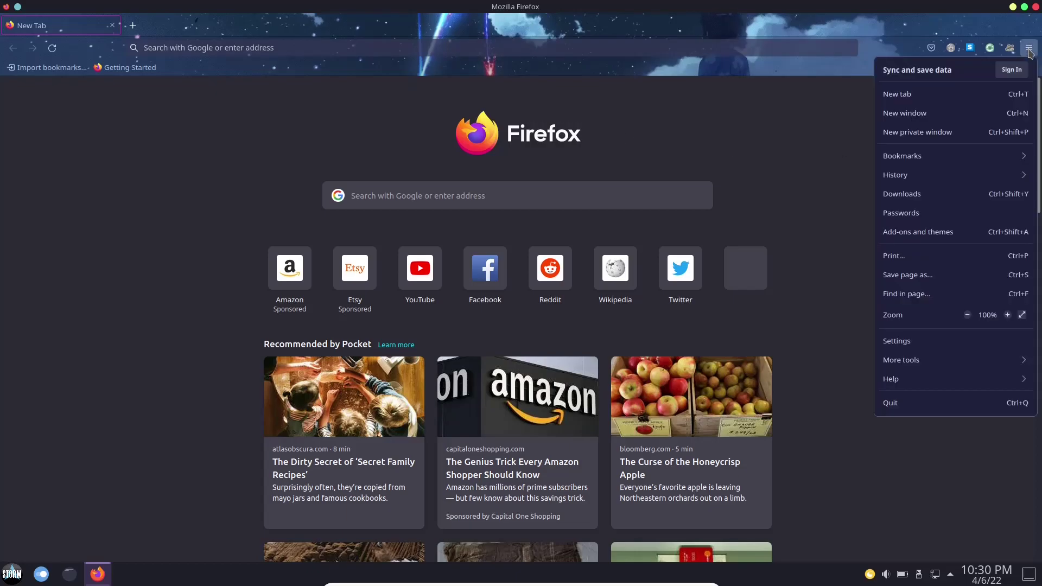
left_click(941, 361)
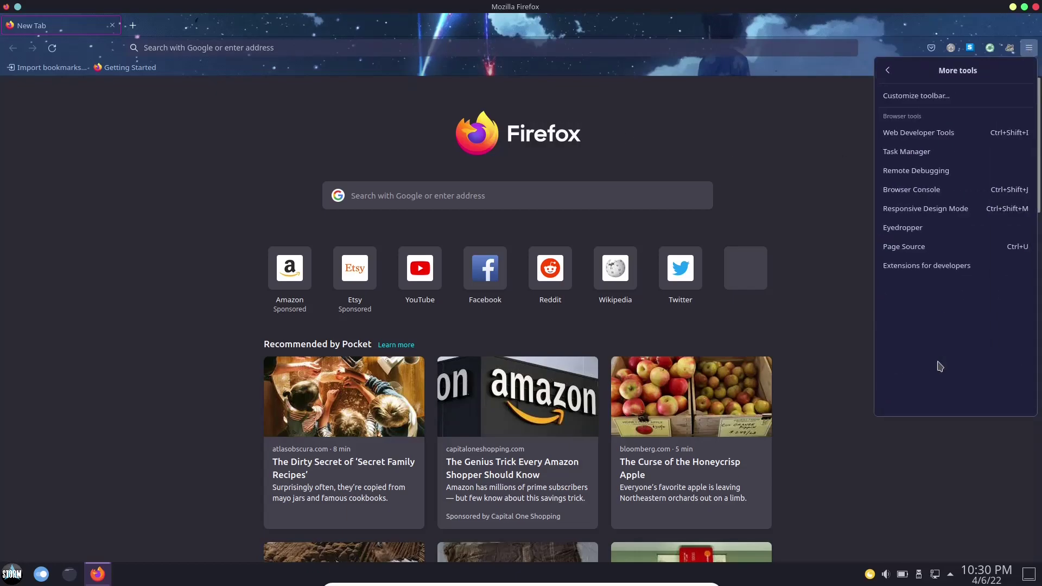
- Hide Firefox's title bar and add the Home button beside Reload, then briefly open the Pocket panel
left_click(955, 99)
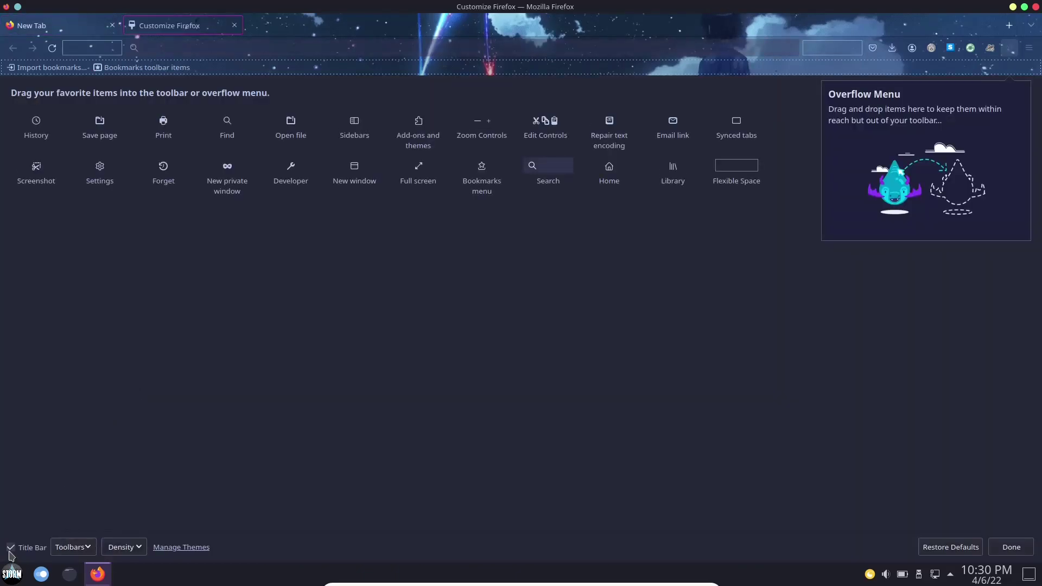
left_click(10, 550)
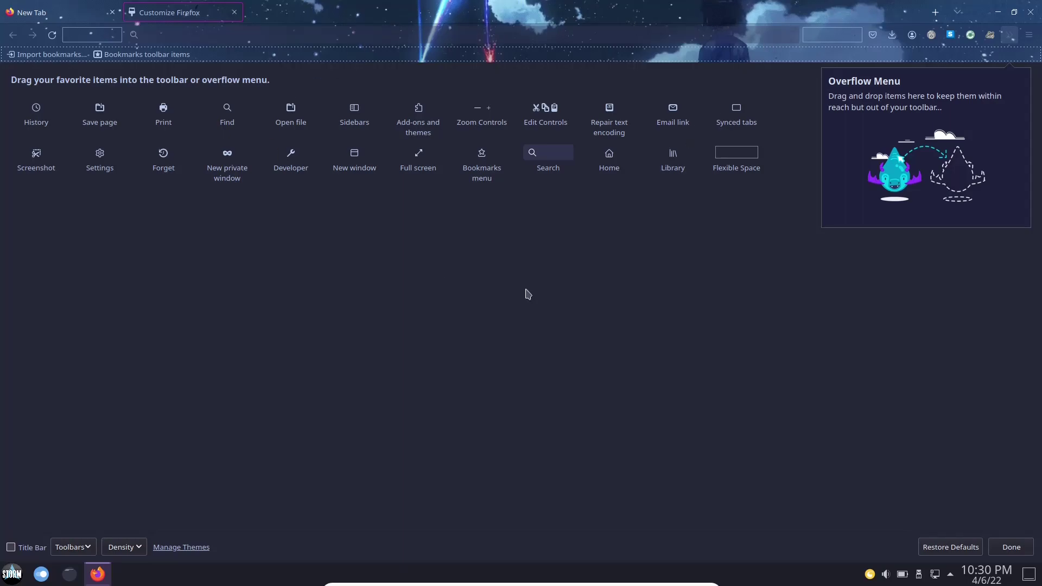
left_click_drag(609, 158, 67, 38)
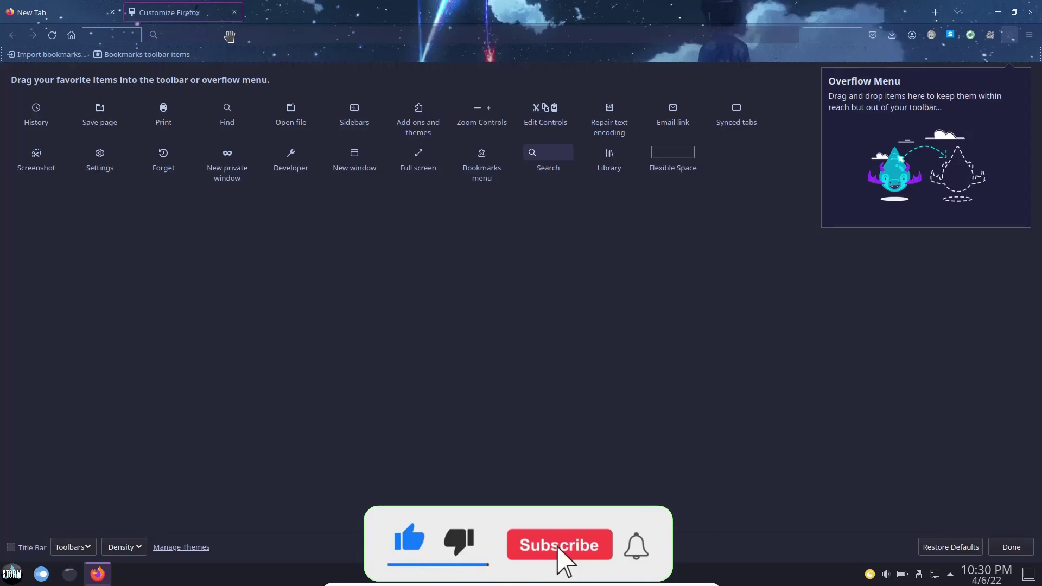
left_click(234, 12)
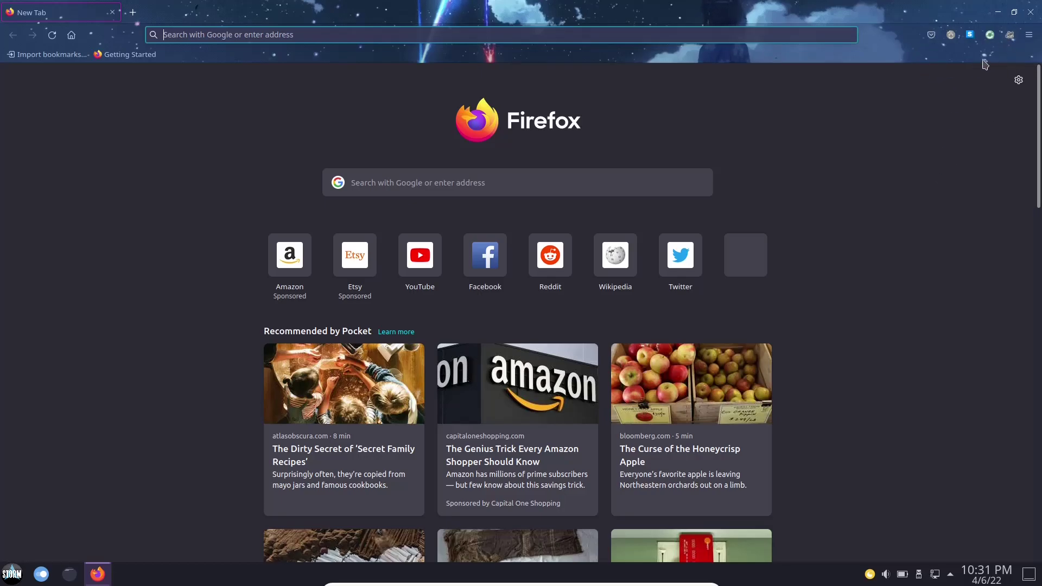
left_click(933, 36)
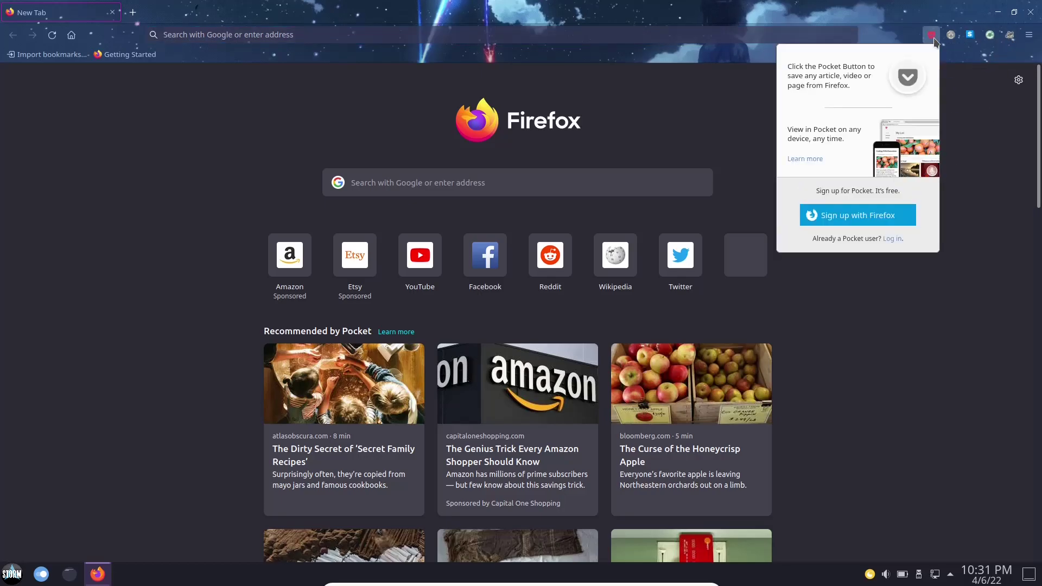
left_click(933, 36)
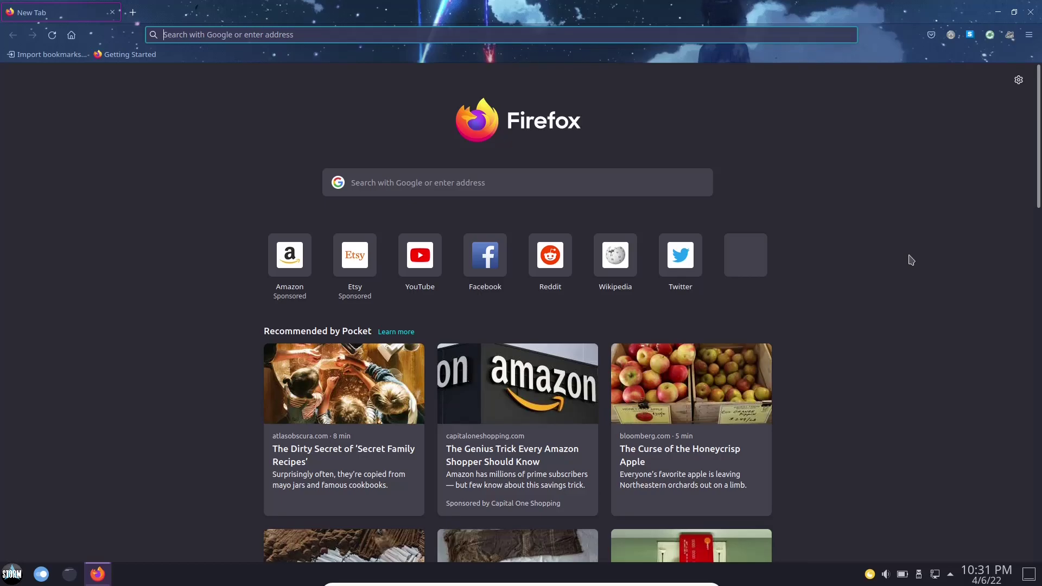
- Close Firefox and open Dolphin maximized, dismissing the folder-does-not-exist error
left_click(1030, 12)
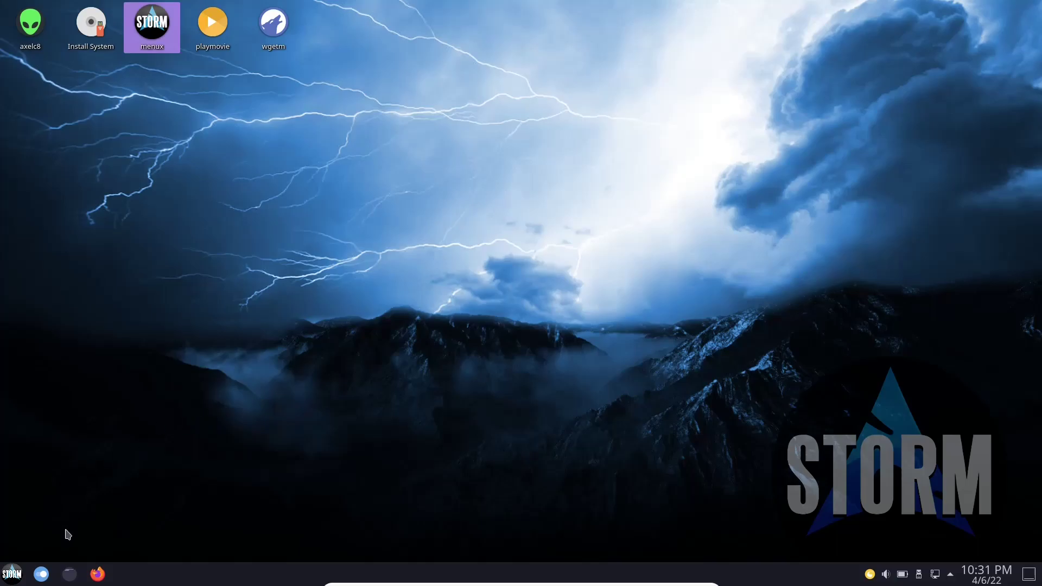
left_click(70, 575)
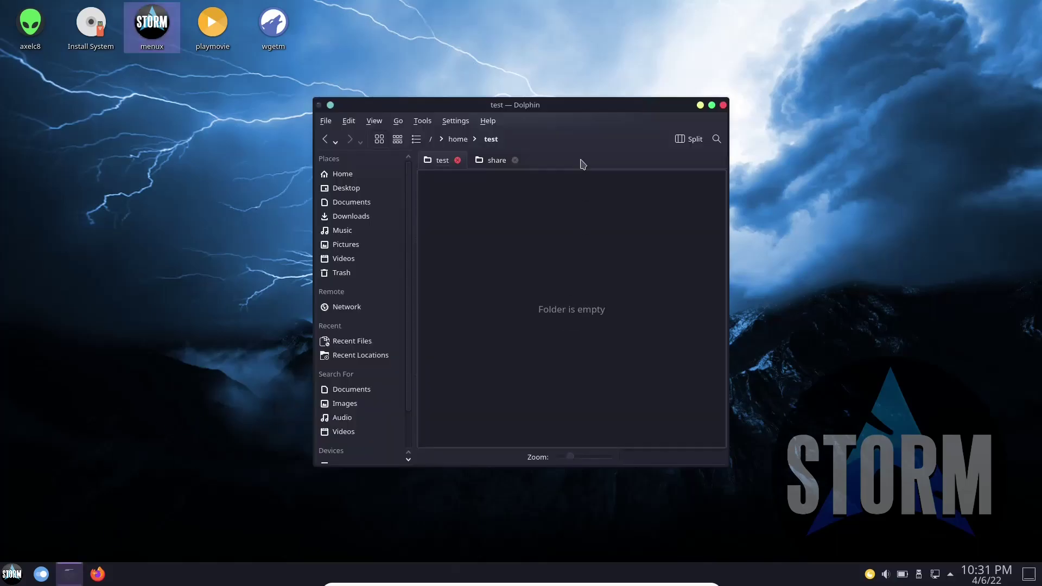
left_click_drag(577, 108, 515, 90)
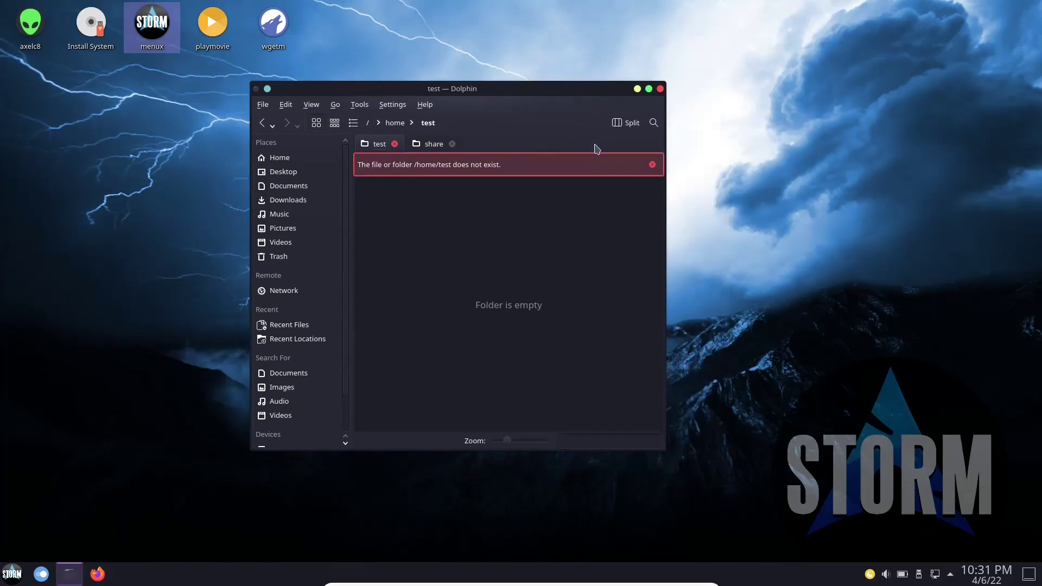
left_click(653, 164)
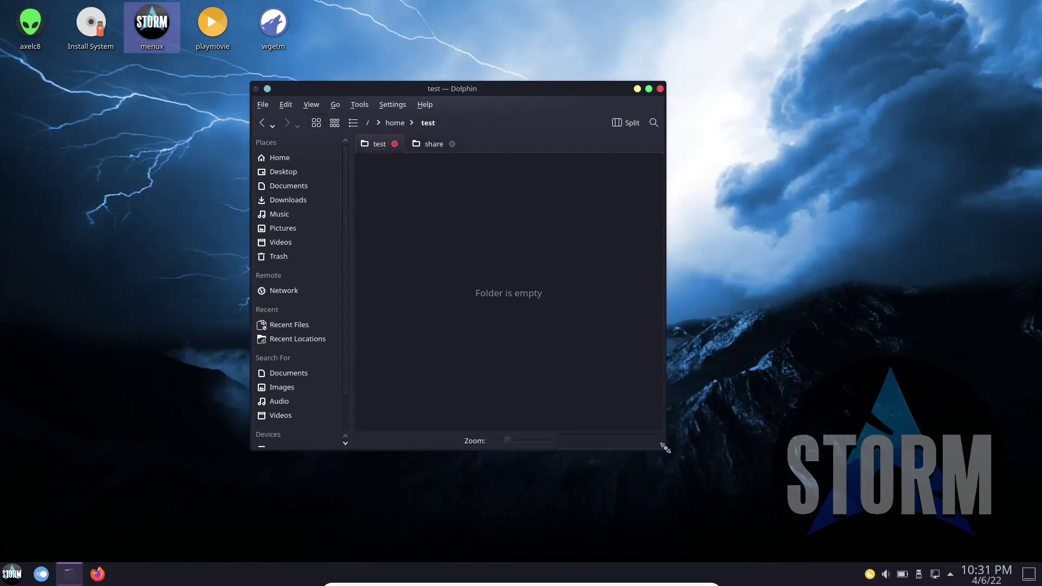
left_click_drag(665, 445, 856, 513)
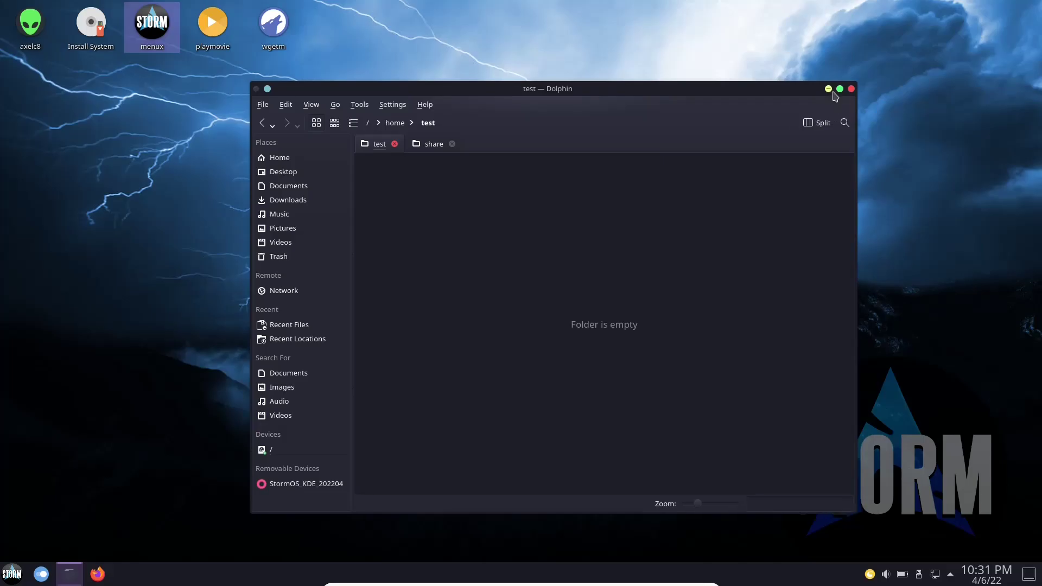
left_click(841, 90)
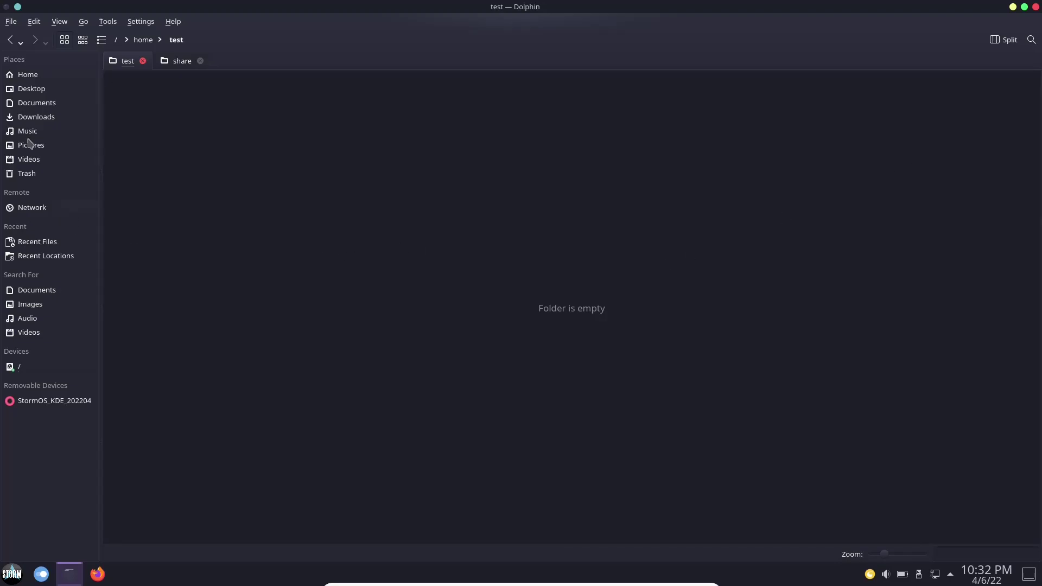
- Open the Home folder and hide the Remote, Recent and Search For sections in Places
left_click(26, 75)
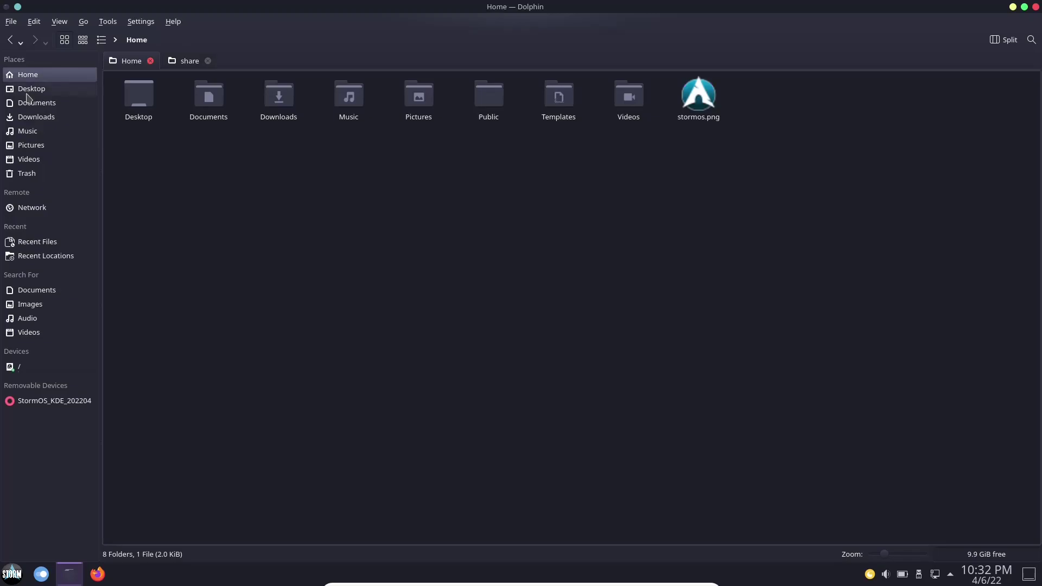
right_click(19, 197)
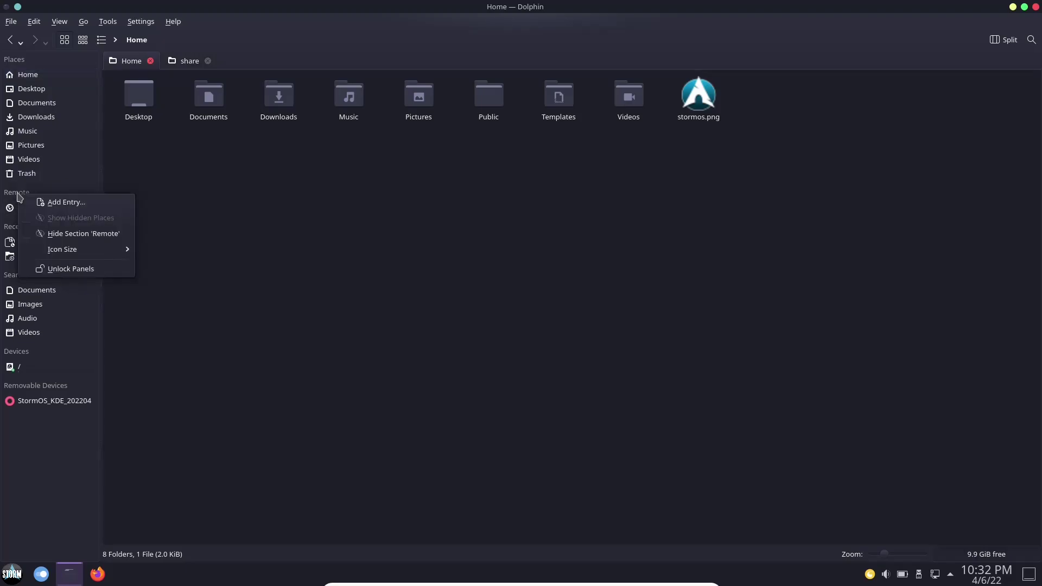
left_click(26, 235)
right_click(18, 198)
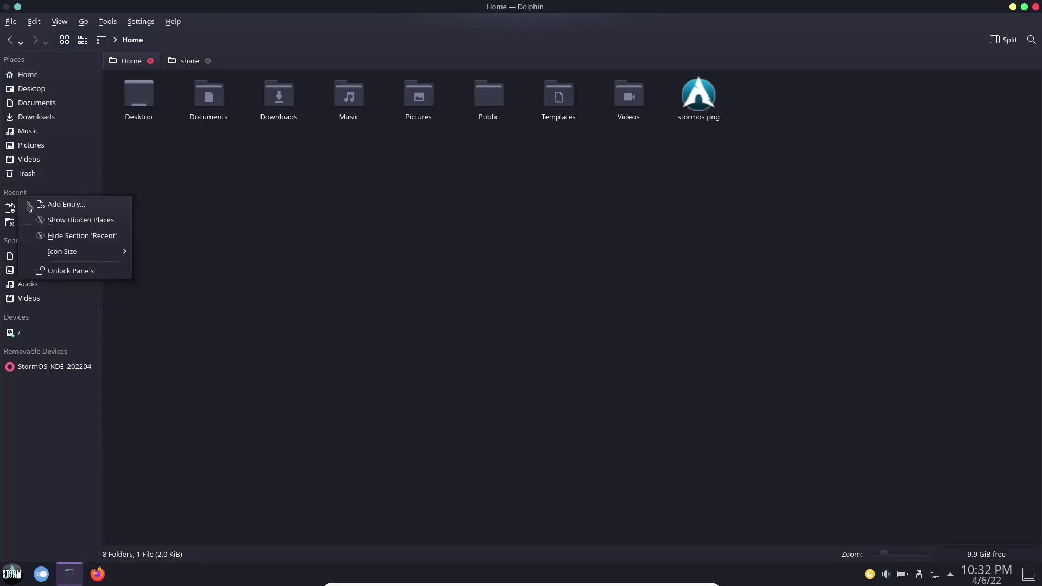
left_click(31, 236)
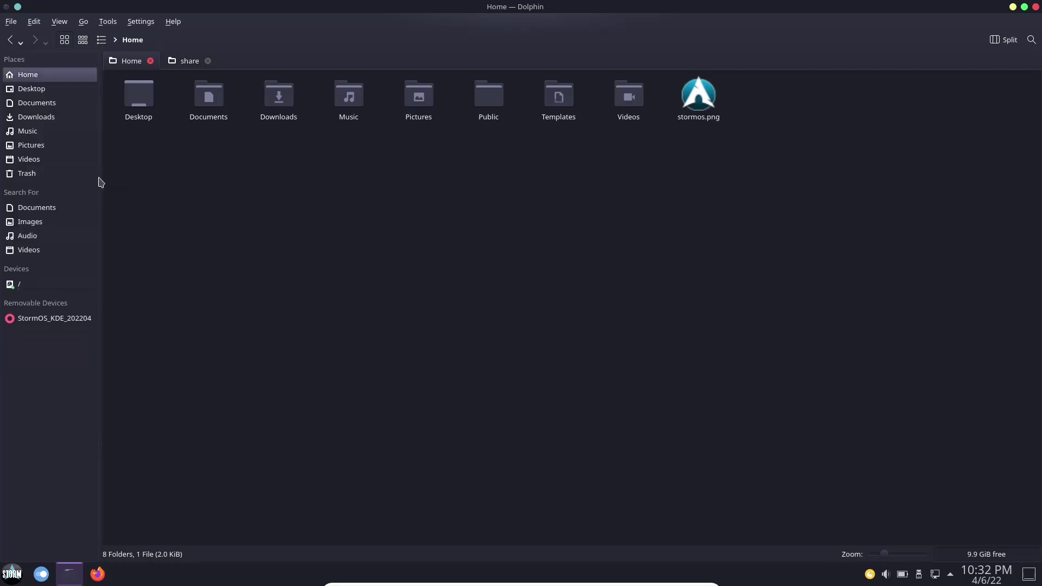
right_click(16, 194)
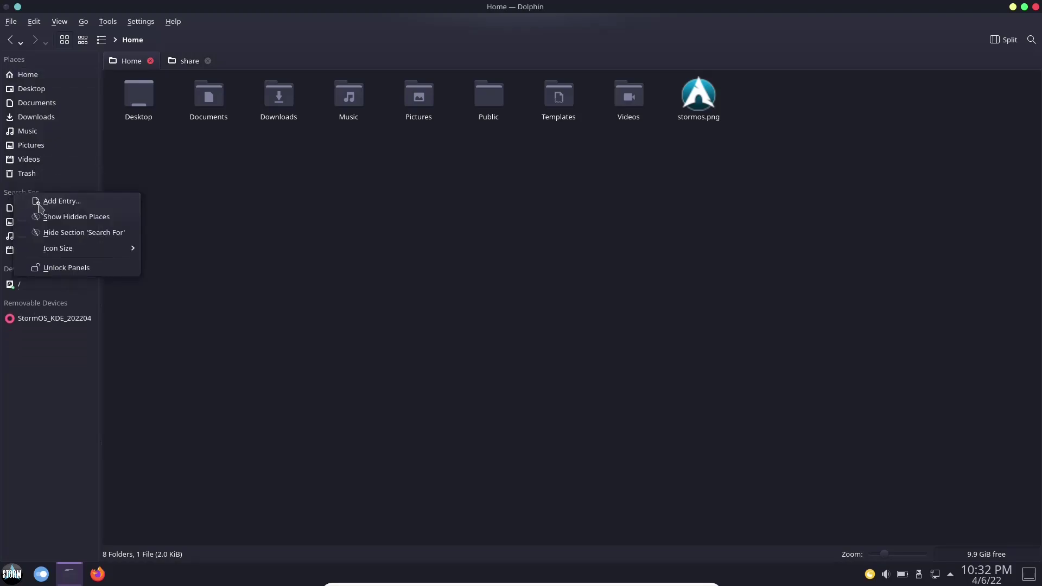
left_click(25, 234)
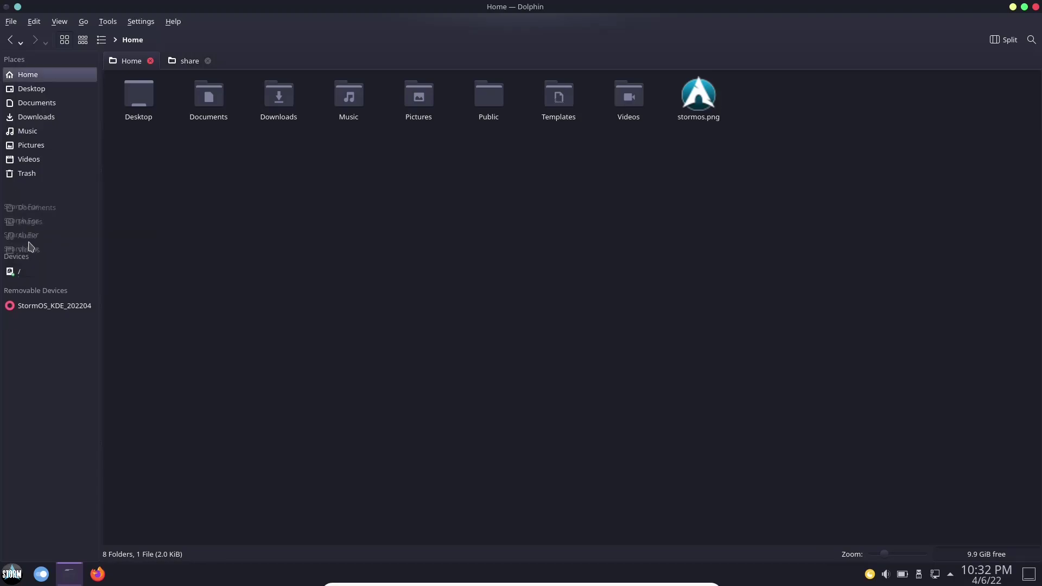
- Set the Places icon size to Large (32x32), then close Dolphin
right_click(57, 420)
mouse_move(102, 459)
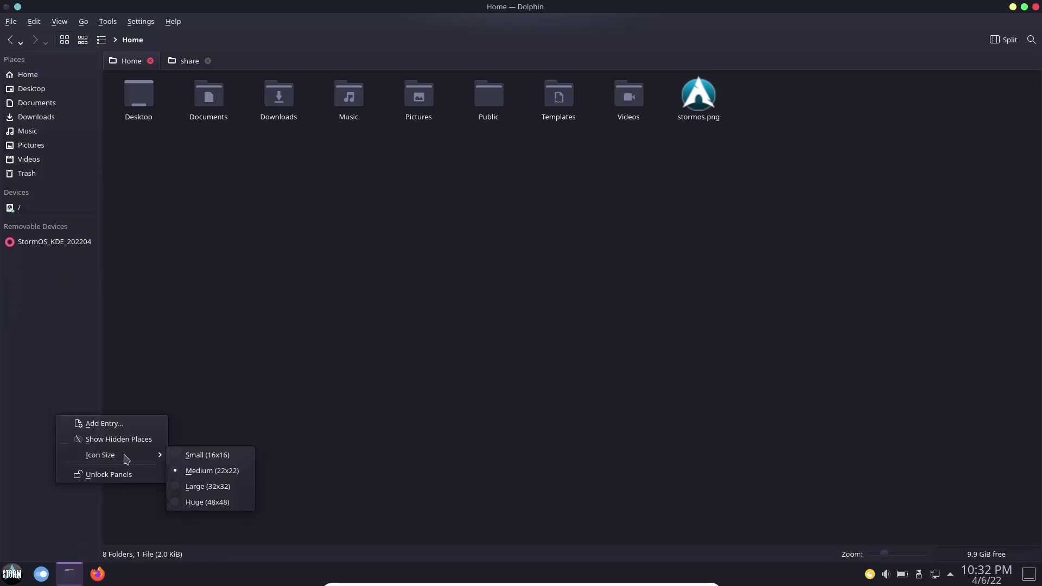
left_click(203, 487)
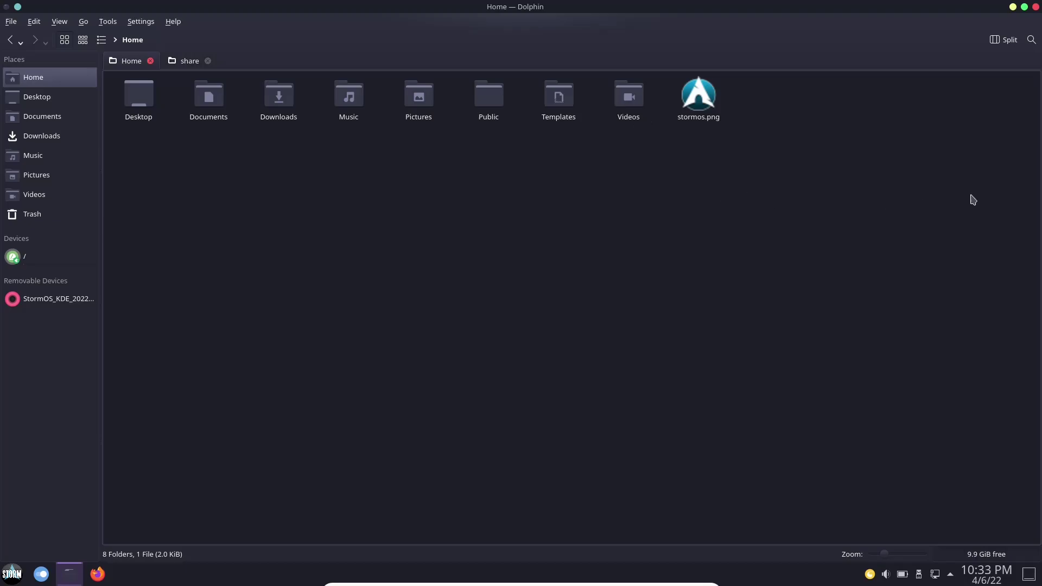
left_click(1036, 7)
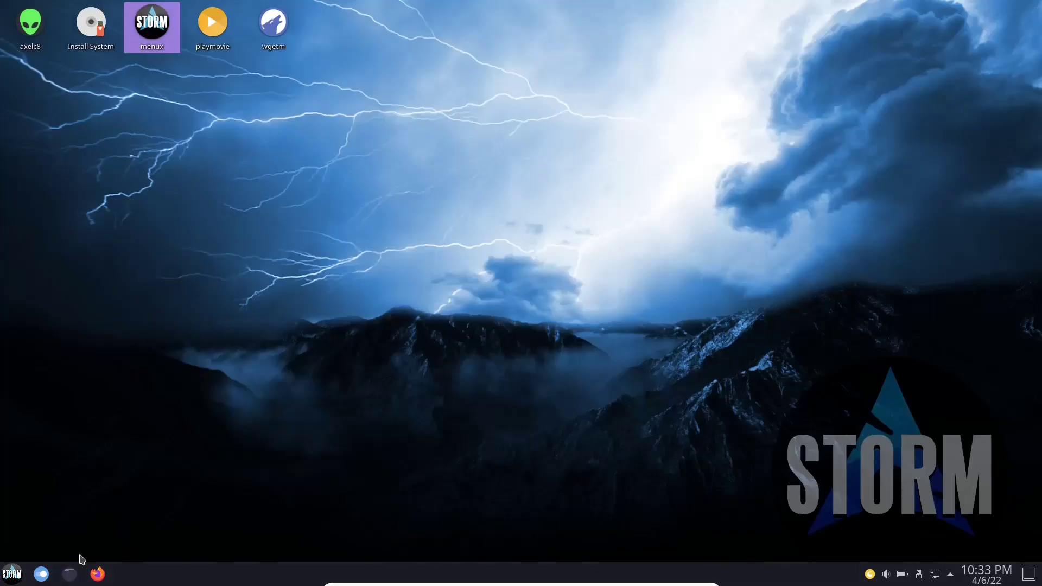
- Launch System Settings maximized, look at Appearance, then return to Quick Settings
left_click(44, 580)
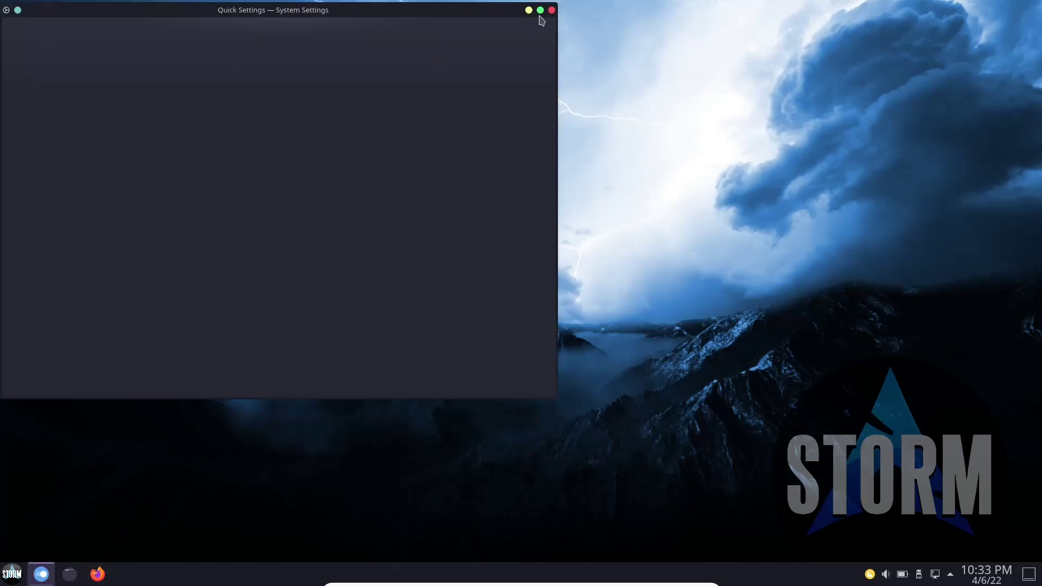
double_click(541, 12)
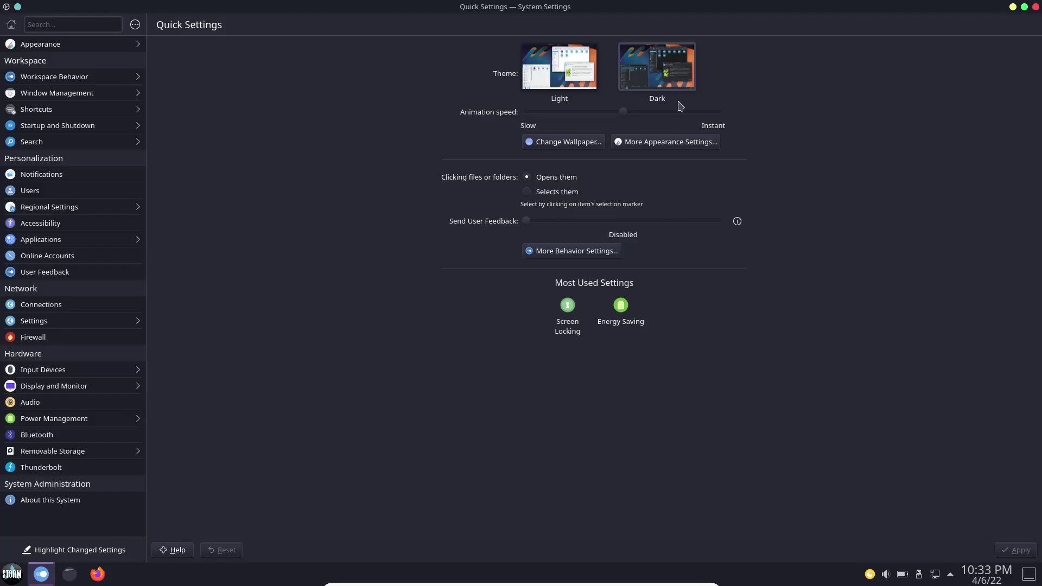
left_click(51, 47)
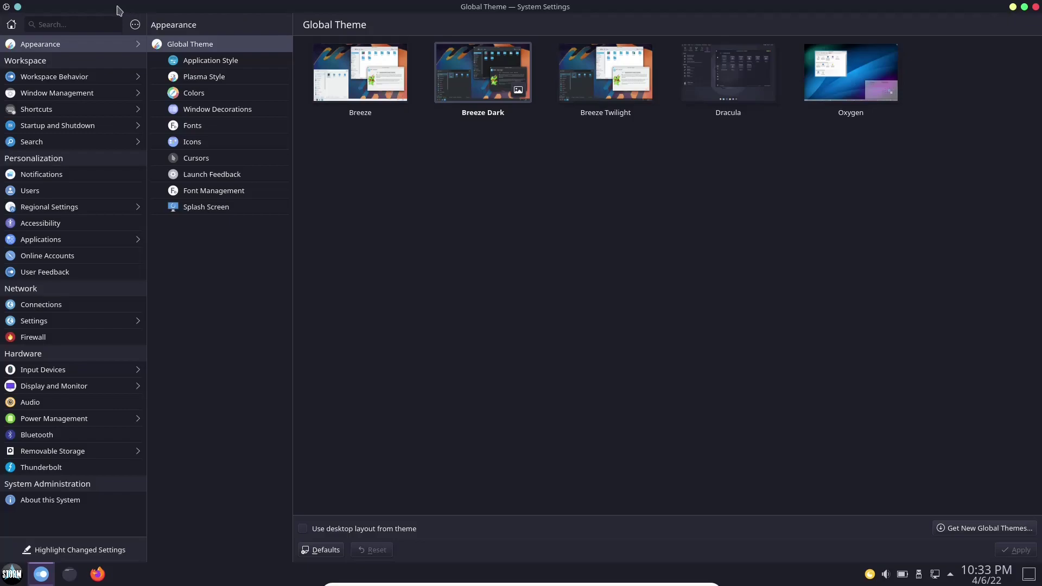
left_click(11, 25)
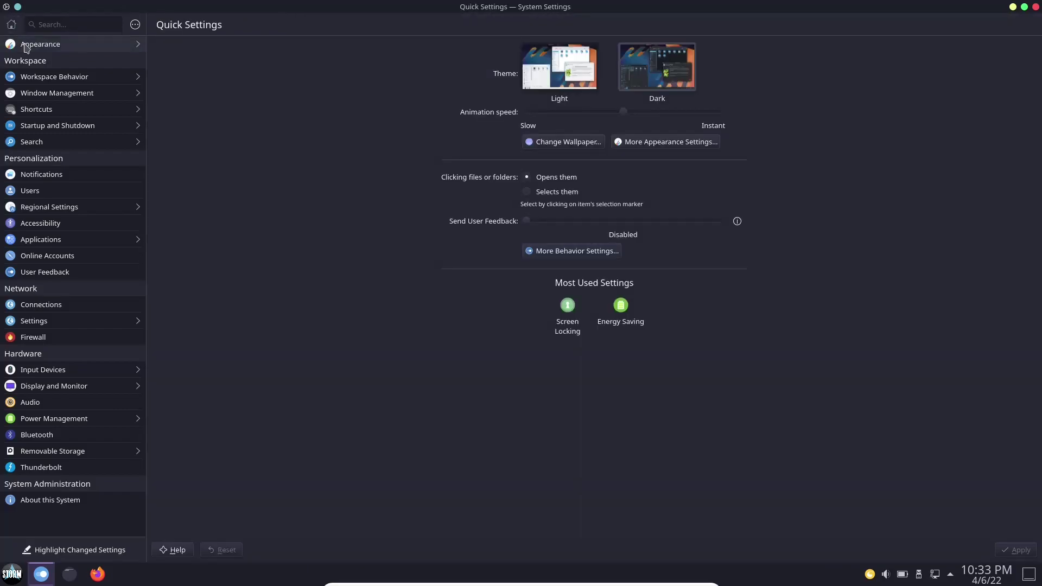
mouse_move(55, 119)
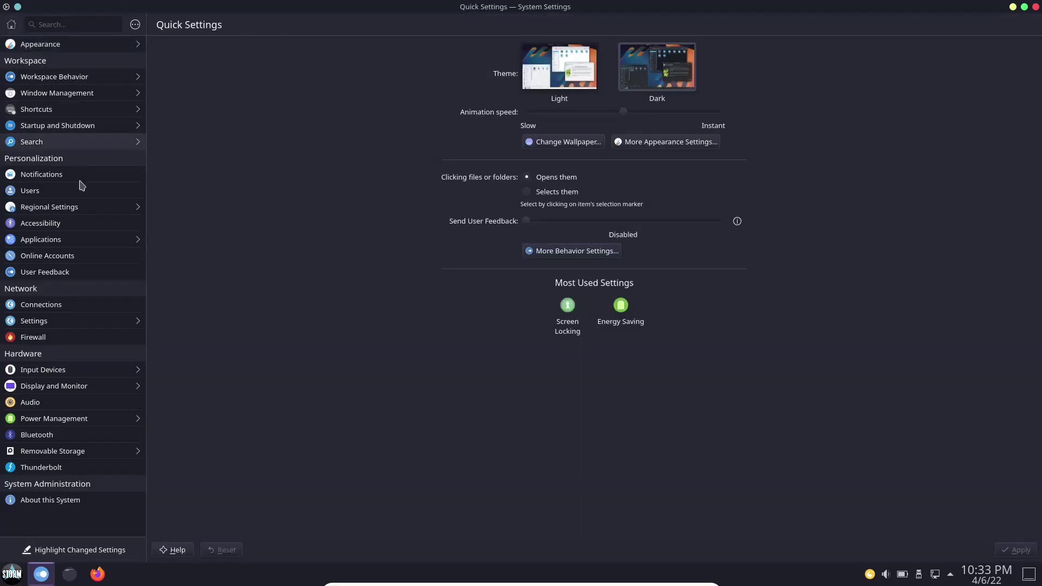
mouse_move(75, 181)
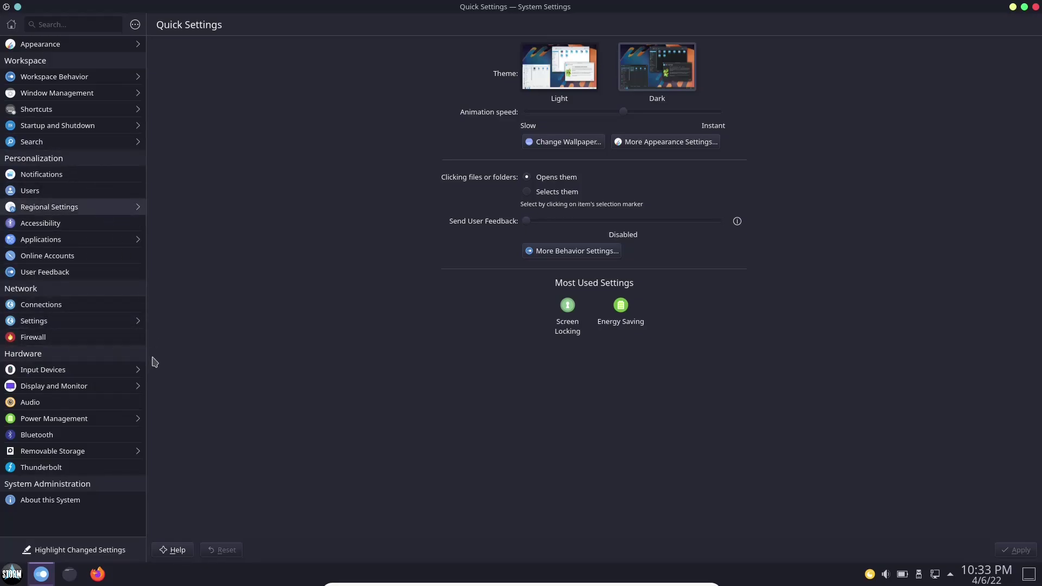
- Show the About this System page with StormOS 20.7, Plasma 5.24.4 and kernel details
left_click(37, 503)
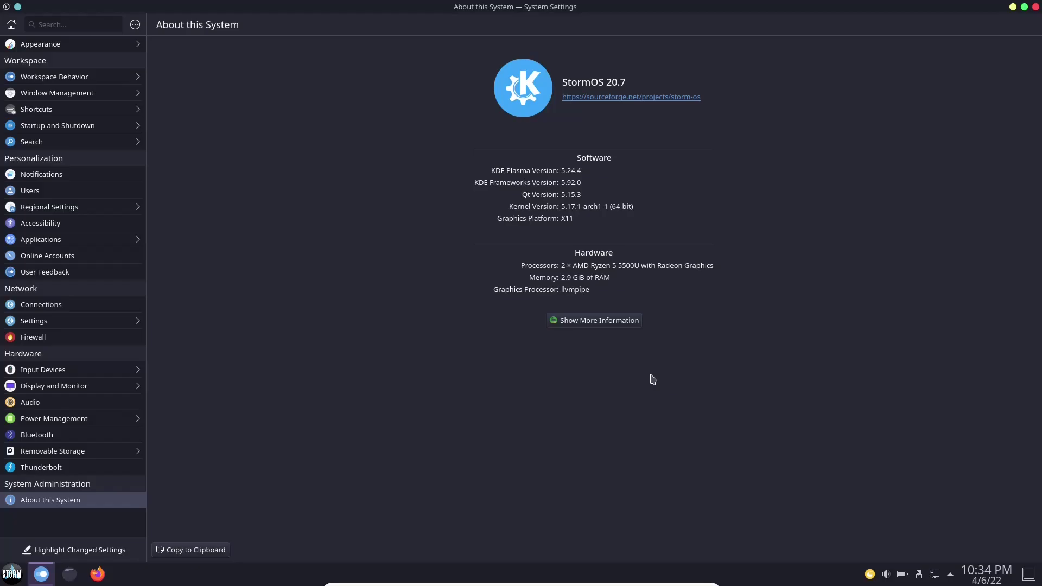
- Close System Settings and start Flameshot from the application menu's Graphics category
left_click(1036, 7)
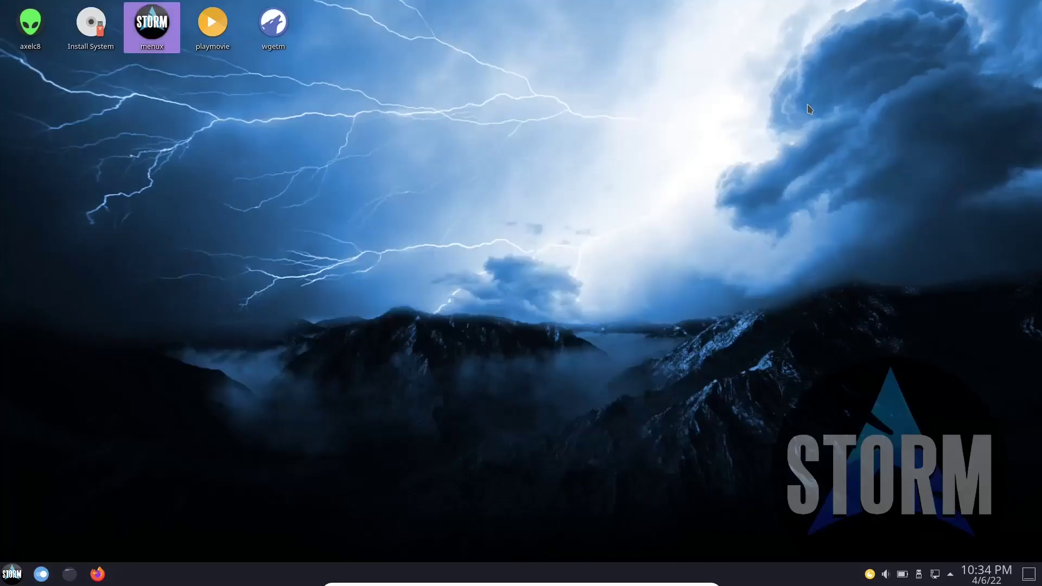
left_click(13, 575)
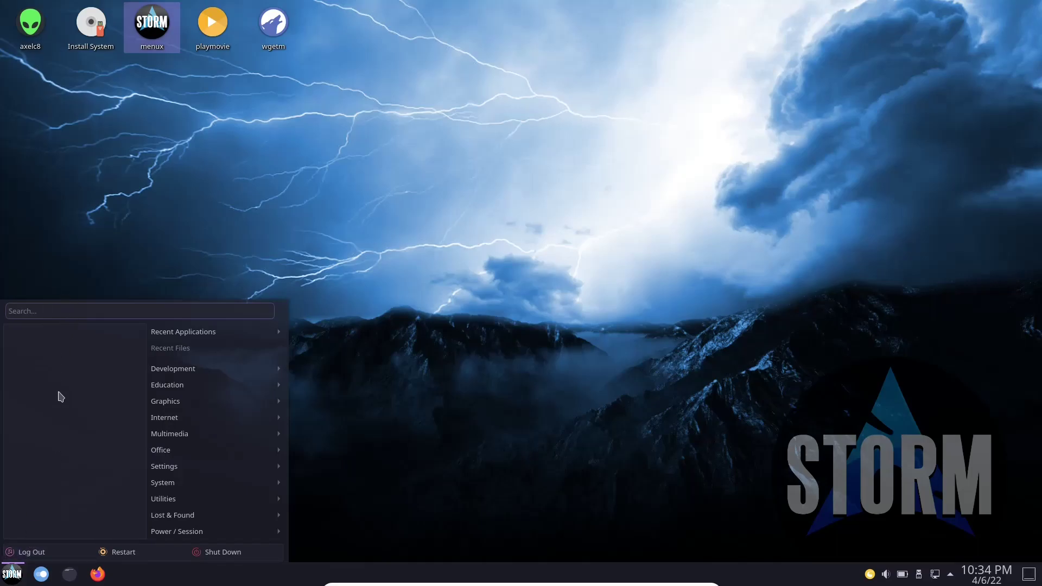
mouse_move(167, 388)
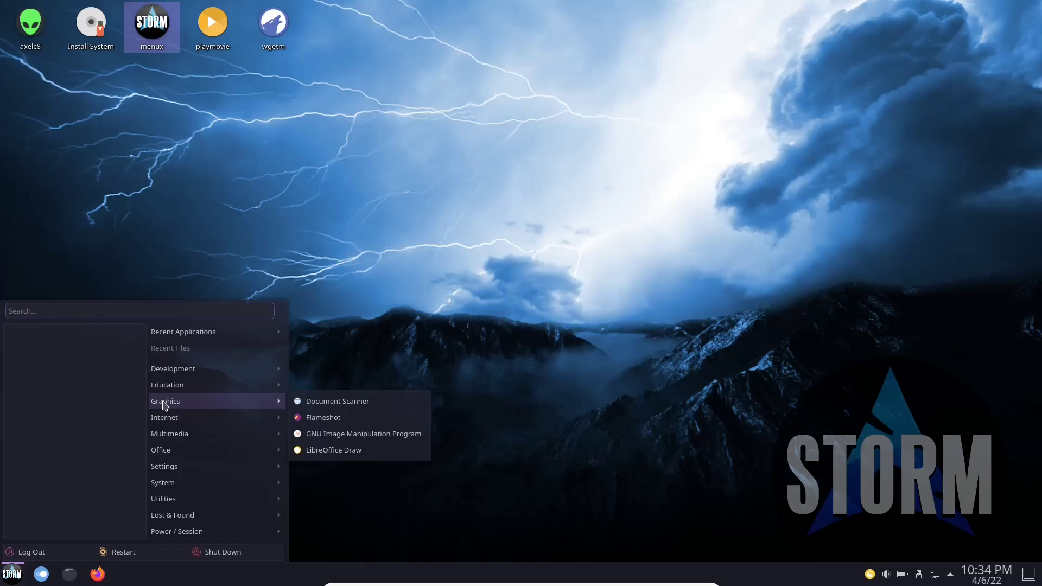
left_click(322, 419)
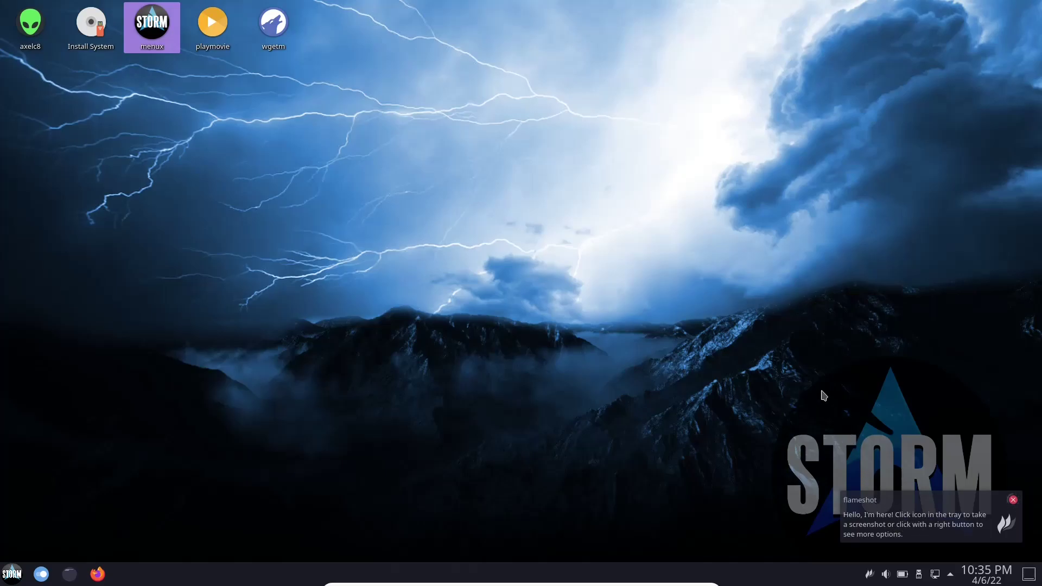
left_click(869, 579)
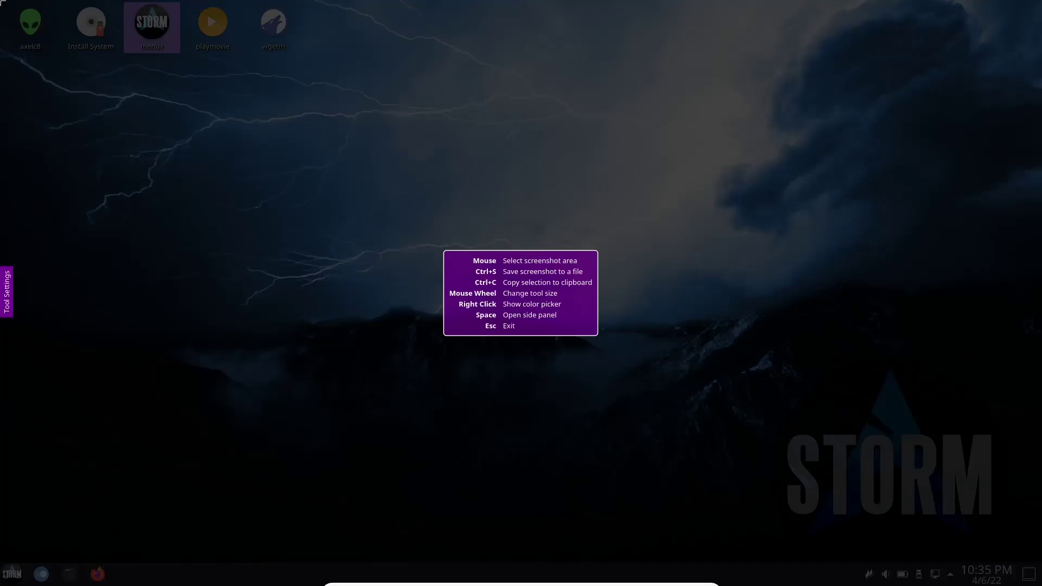
left_click_drag(1, 2, 788, 490)
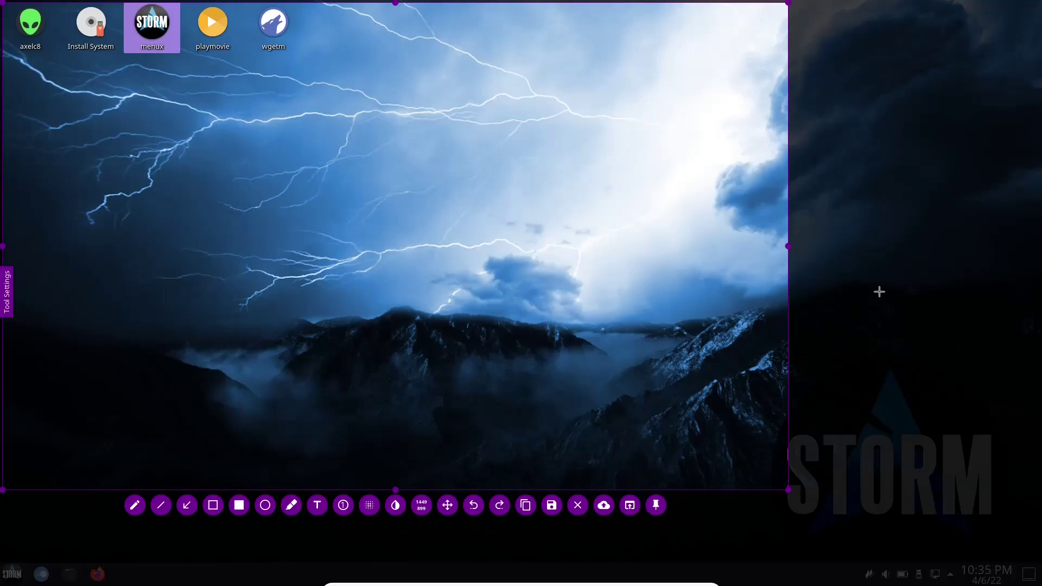
left_click(578, 506)
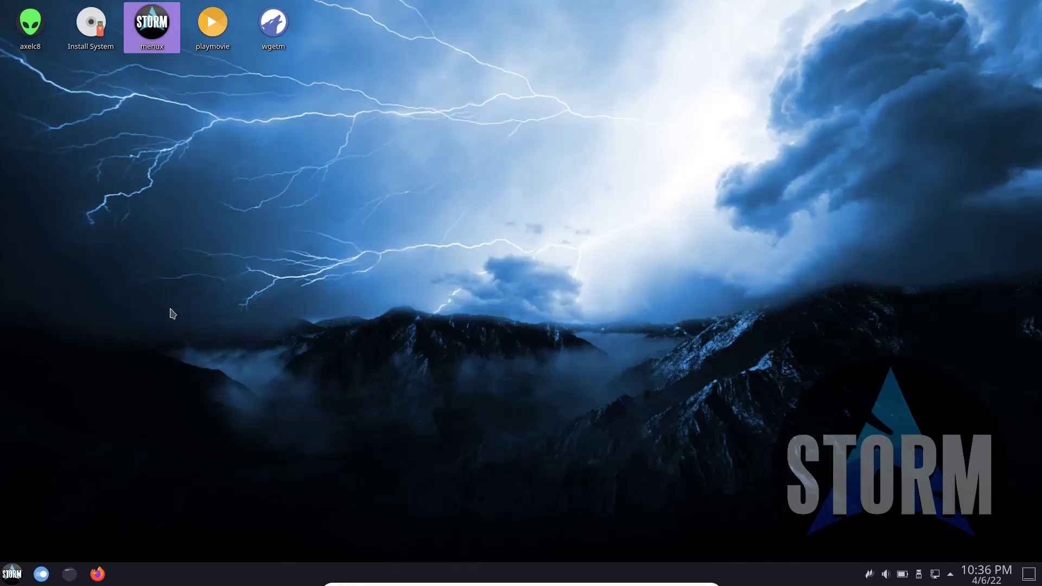
- Open the STORM application menu and show the Settings category with Add/Remove Software
left_click(12, 574)
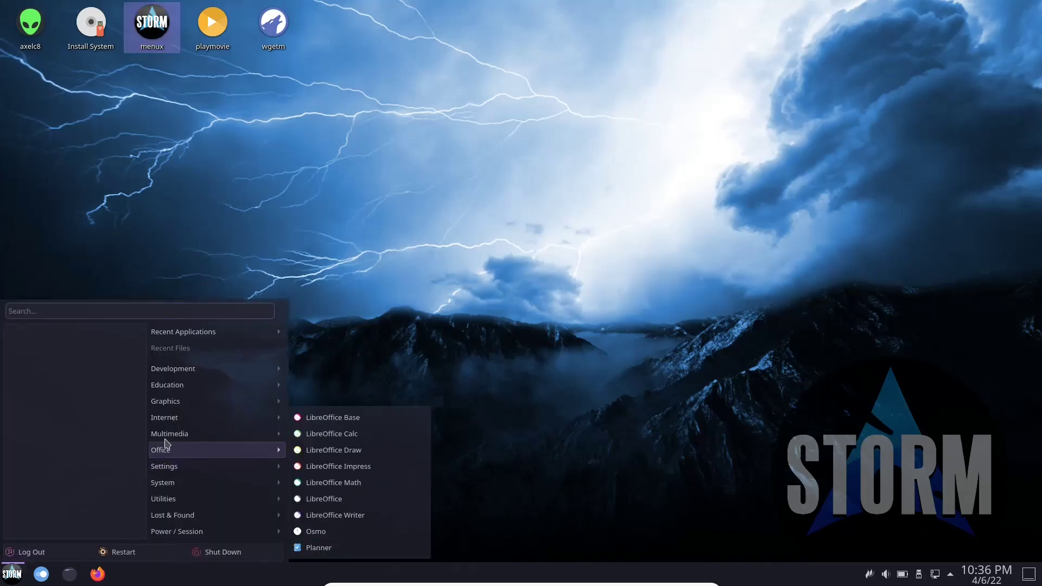
mouse_move(167, 439)
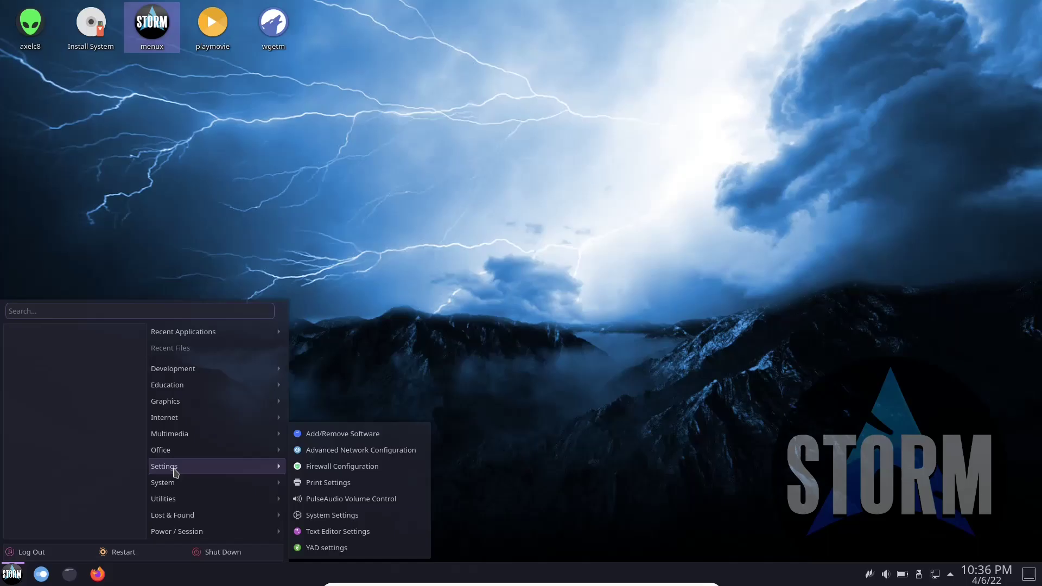
- Launch Add/Remove Software and turn on Enable AUR support under Preferences > Third Party
left_click(329, 434)
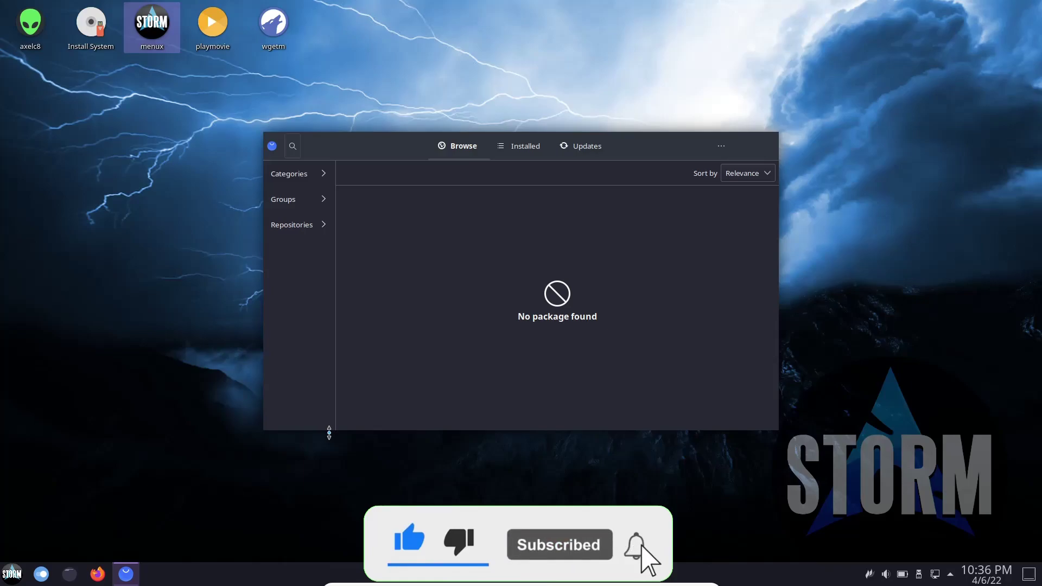
left_click(722, 147)
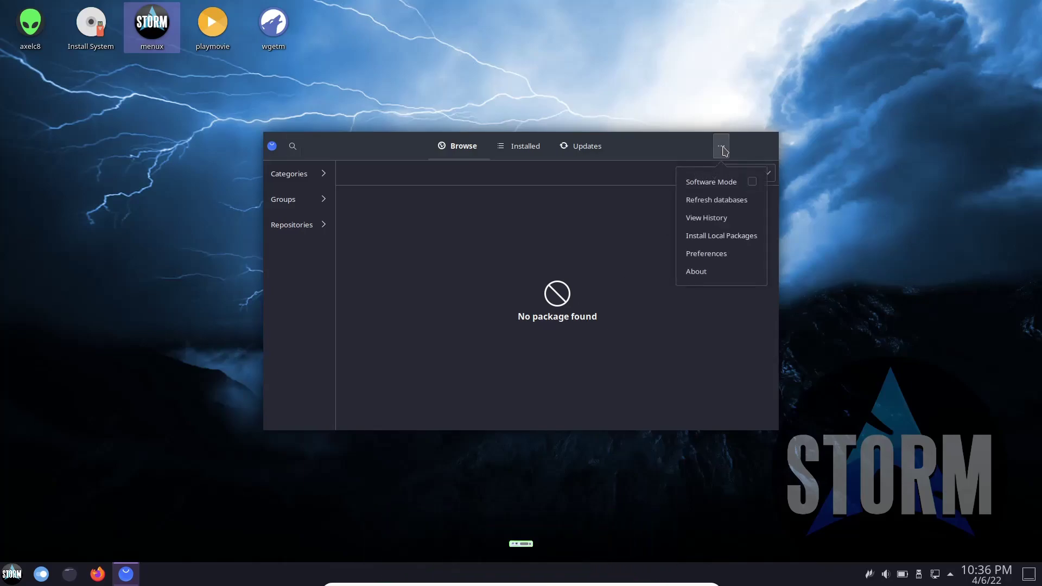
left_click(706, 253)
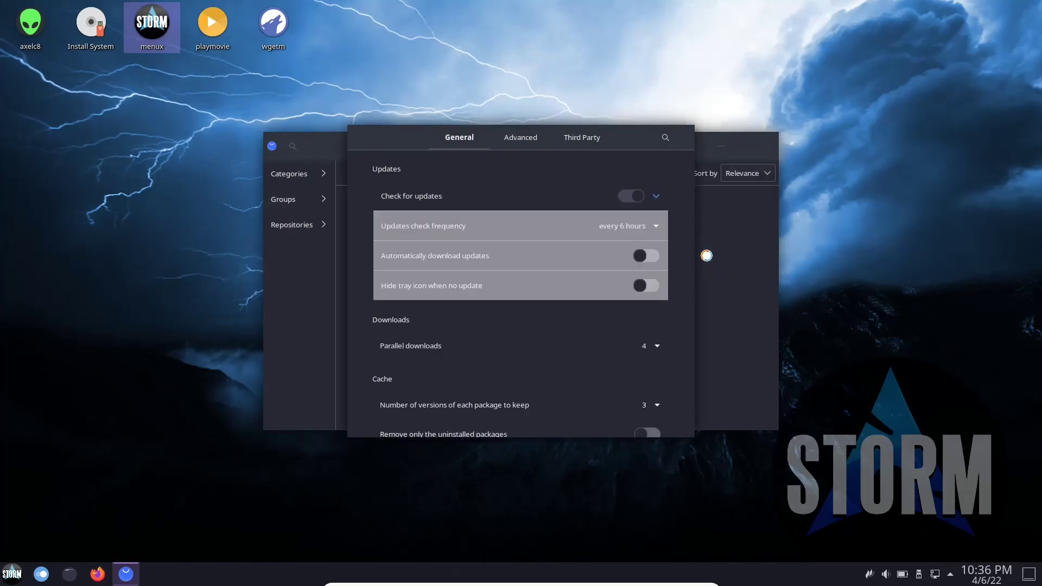
left_click(582, 139)
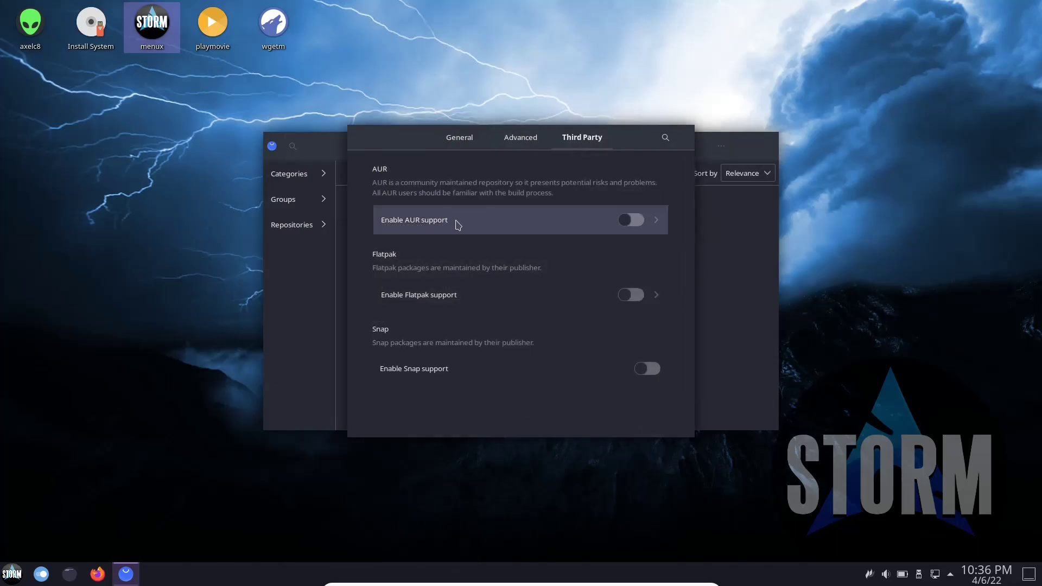
left_click(631, 219)
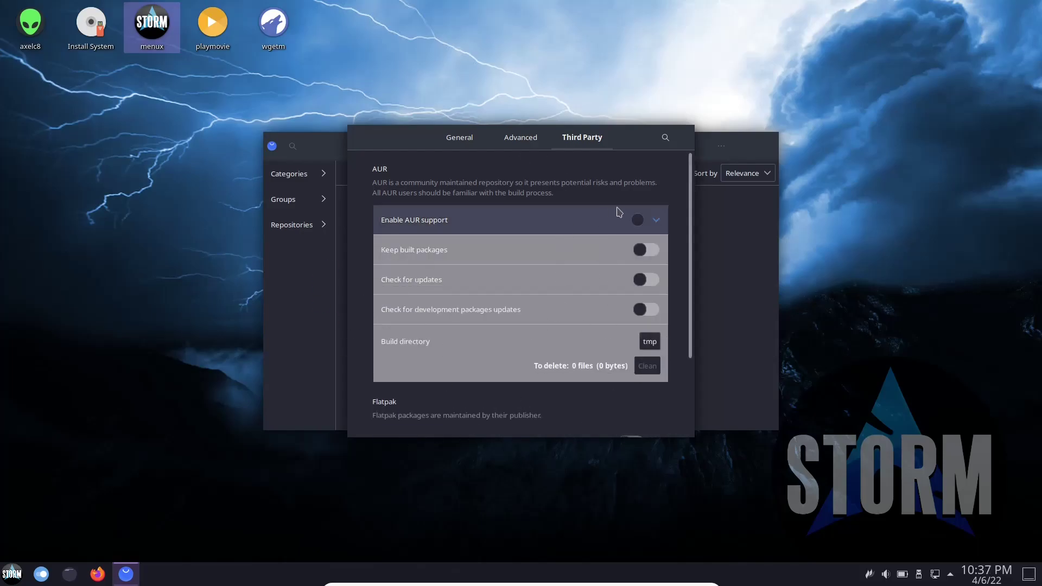
left_click(687, 137)
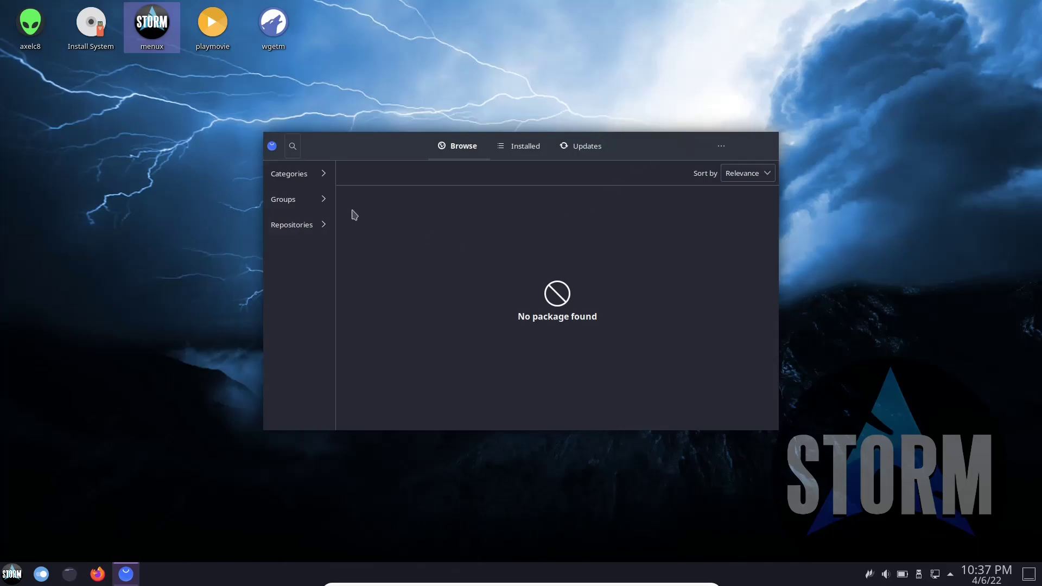
- Open the package search and switch its source to AUR
left_click(293, 148)
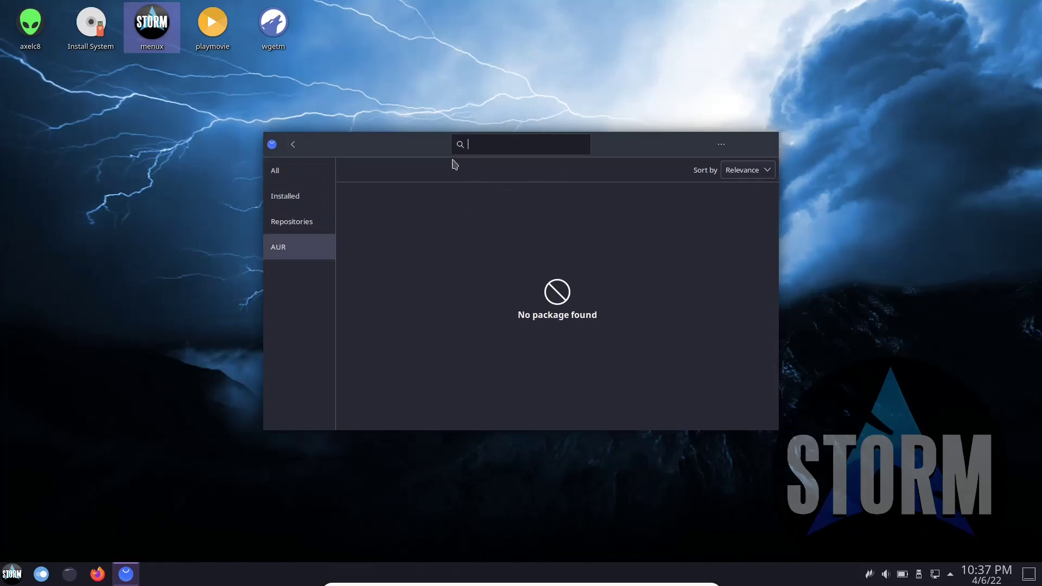
left_click(287, 175)
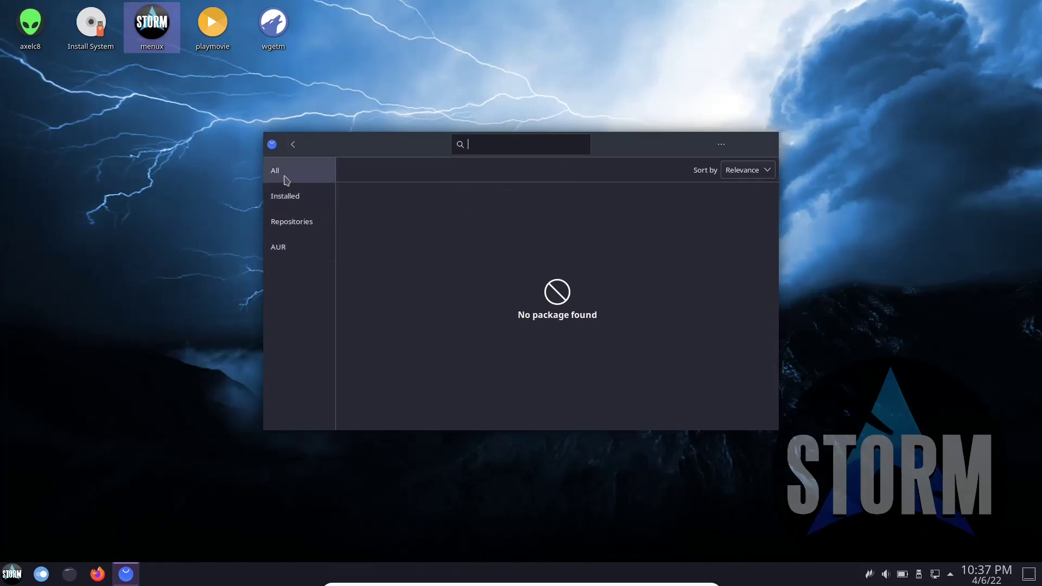
left_click(292, 206)
left_click(290, 248)
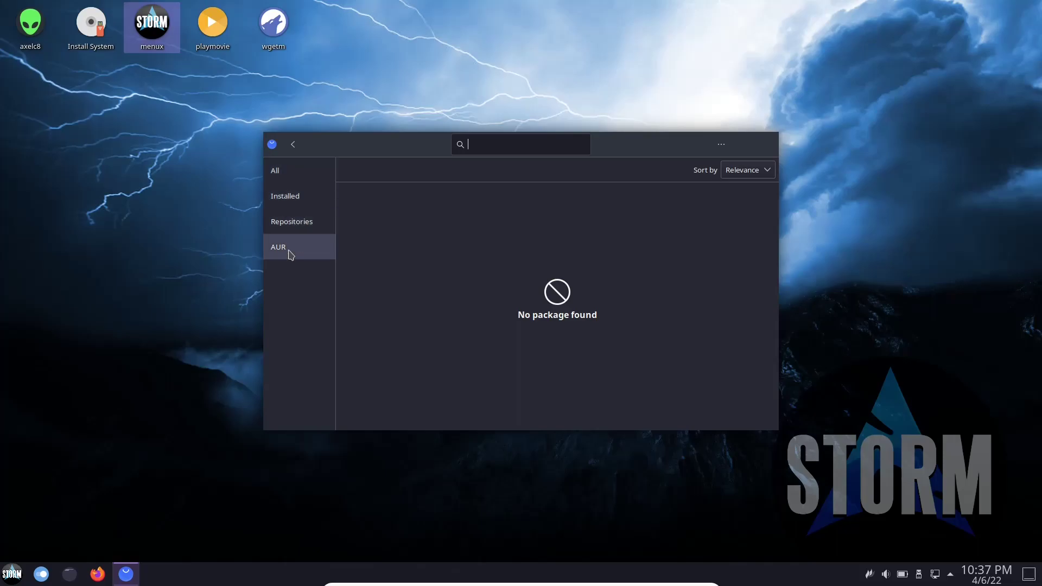
- Close Pamac and launch Discover by searching 'soft' in the application menu
left_click(772, 145)
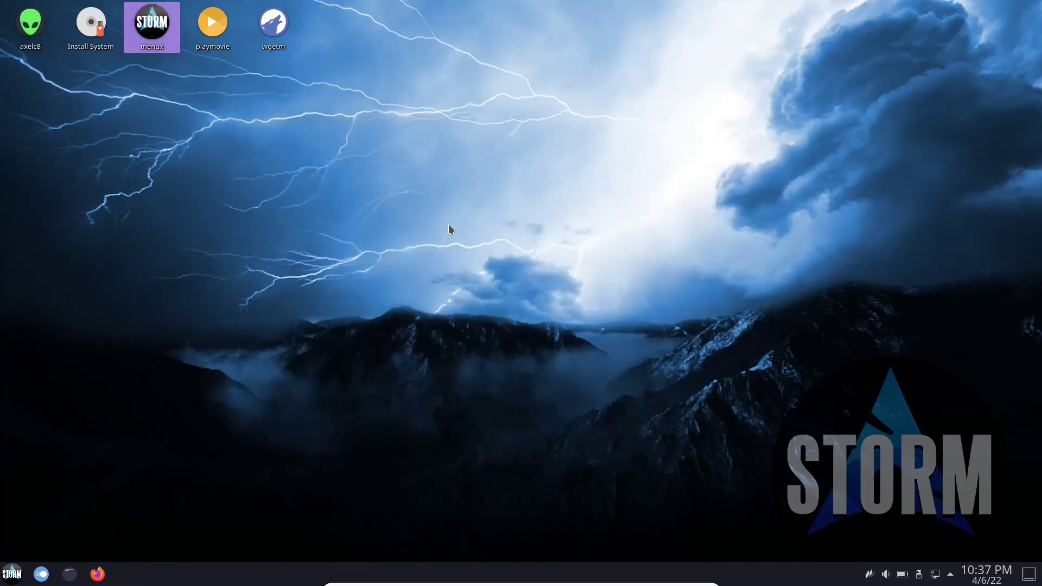
left_click(12, 573)
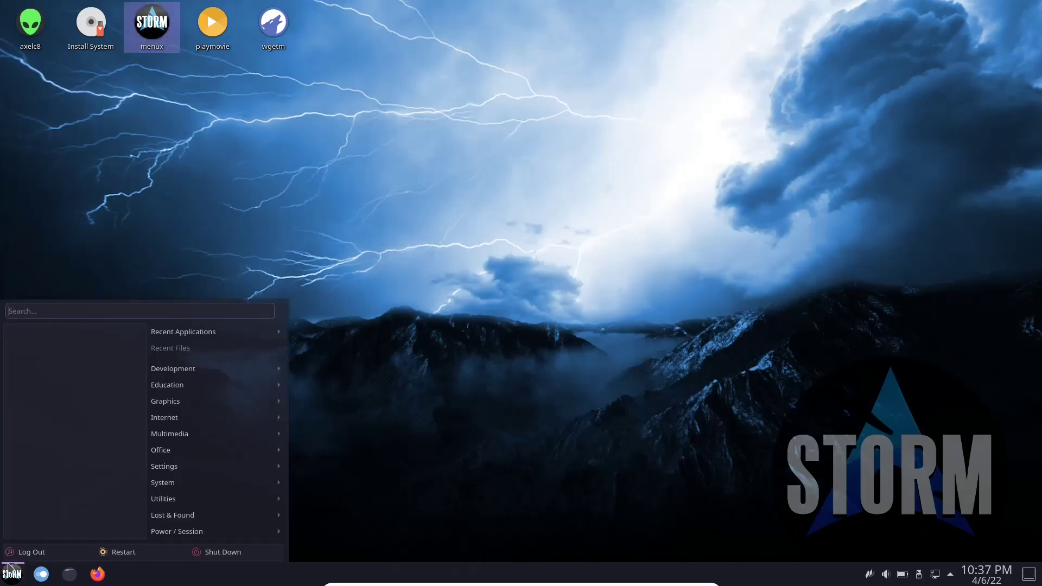
type("soft")
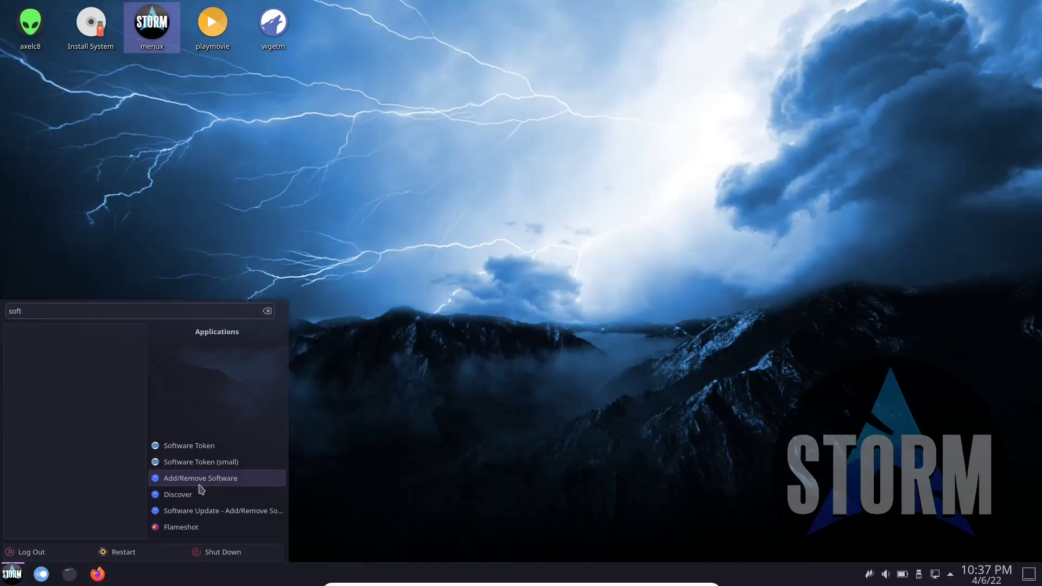
left_click(190, 498)
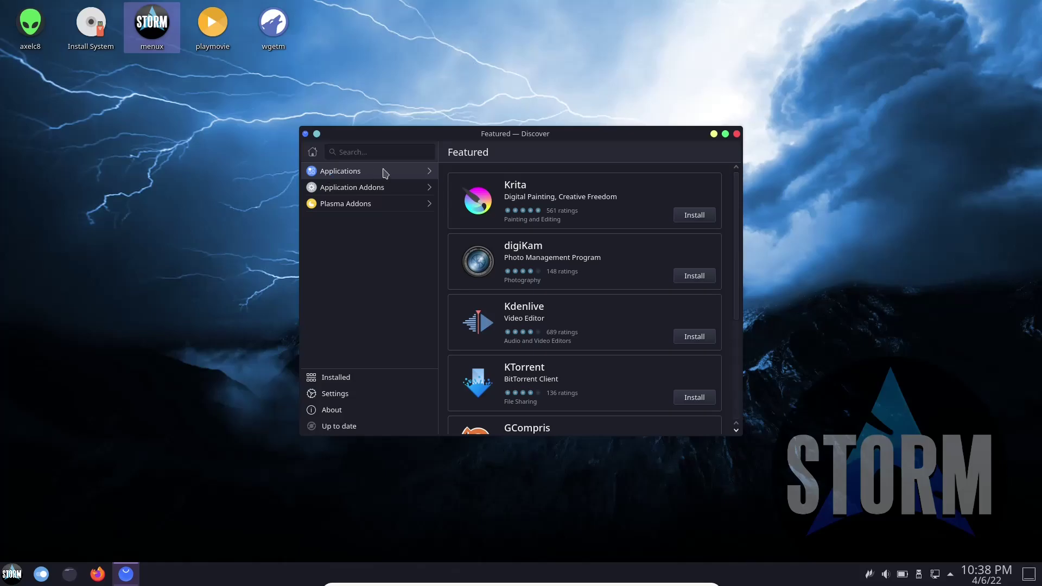
- Search Discover for 'obs' to list OBS Studio and Obsidian, then close it
left_click(368, 154)
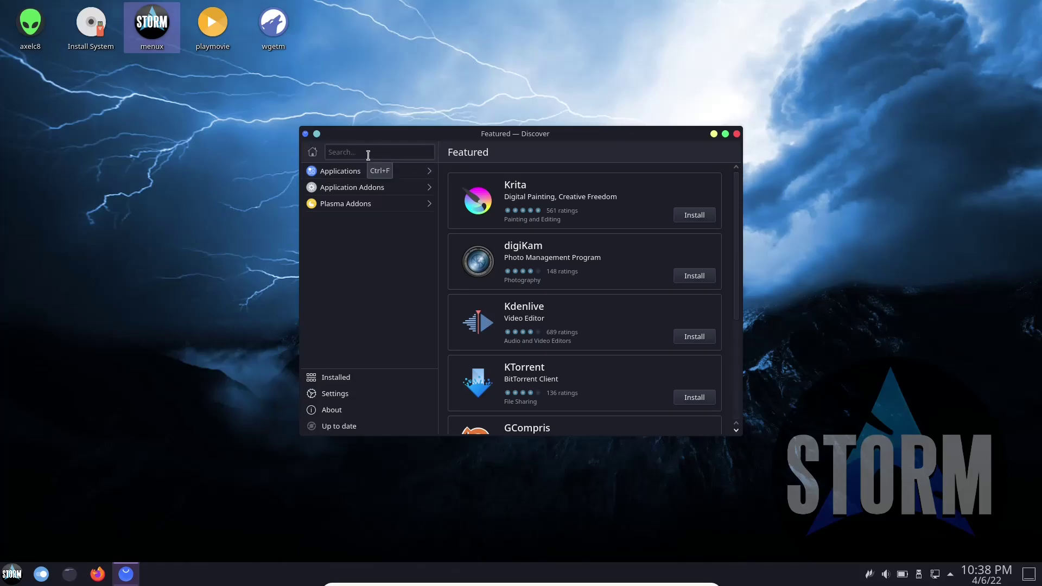
type("obs")
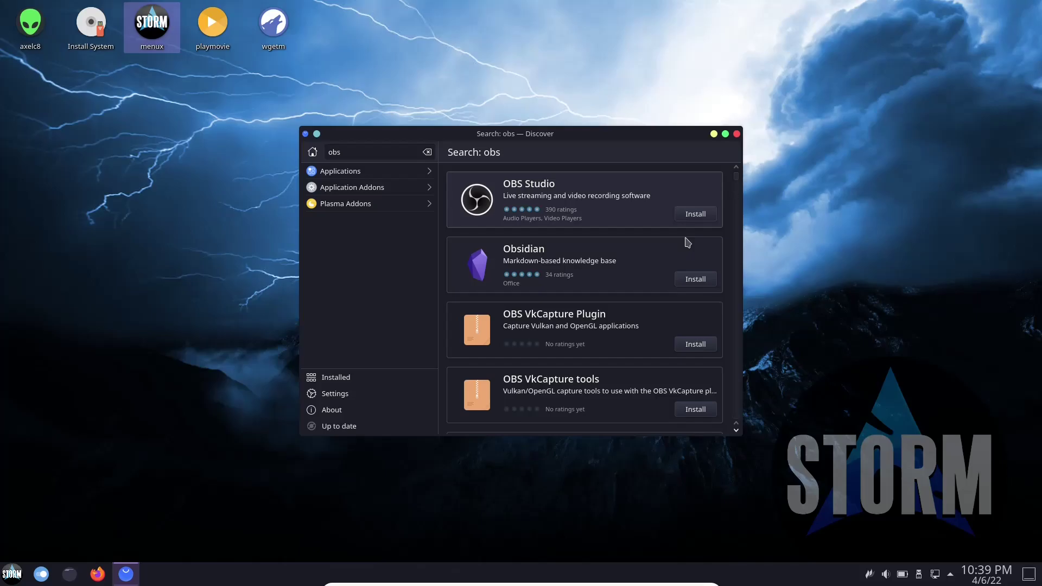
left_click(736, 134)
- Browse the application menu through Settings, System, Utilities, Lost & Found and Power / Session
left_click(12, 574)
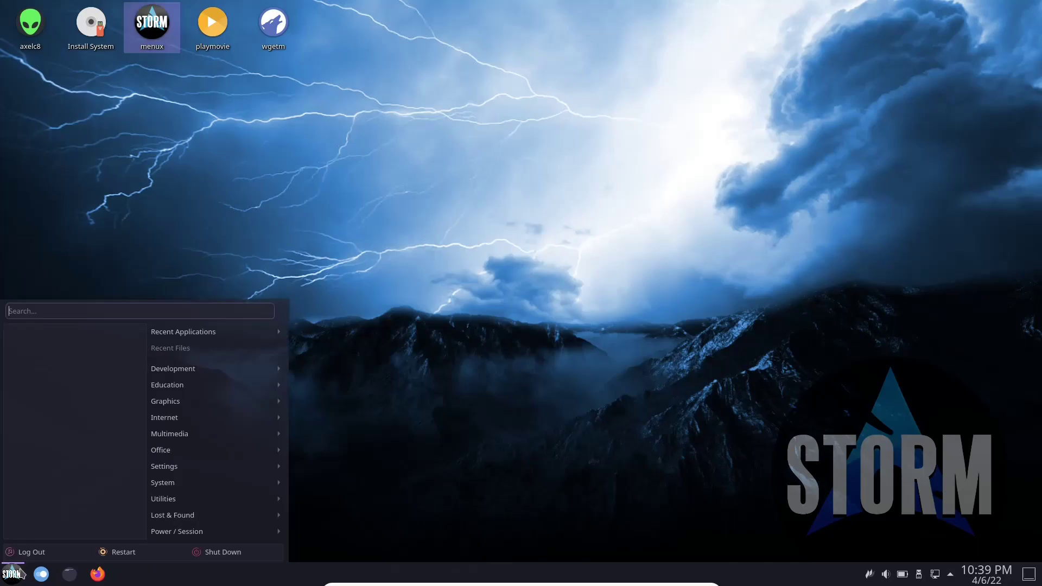
mouse_move(181, 468)
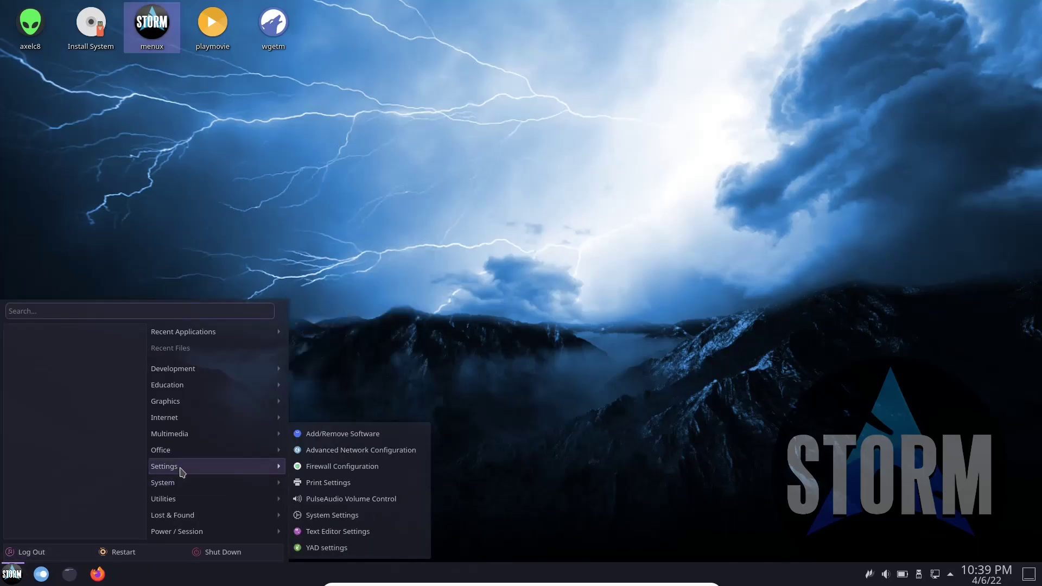
mouse_move(182, 487)
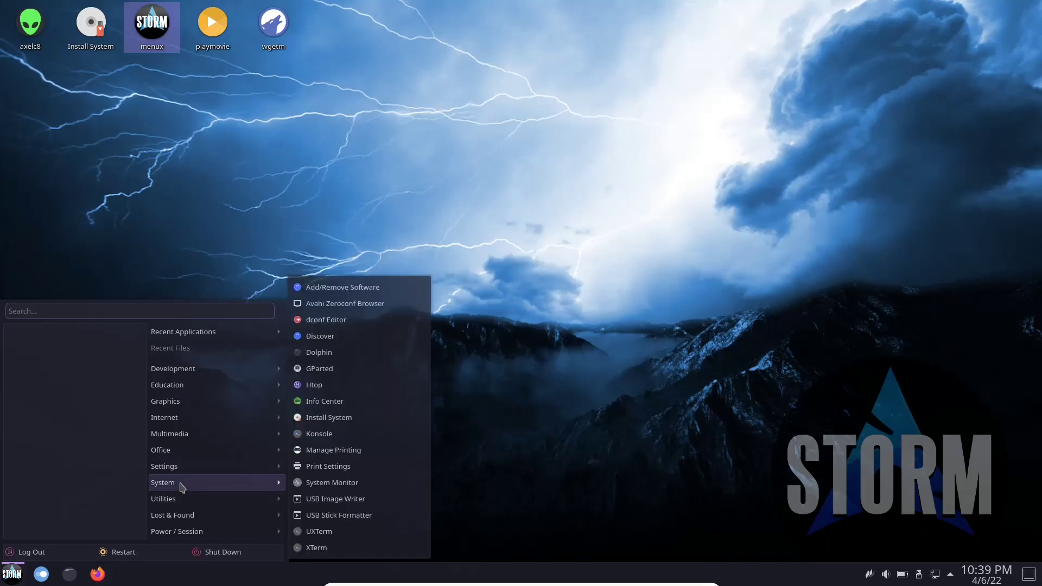
mouse_move(185, 507)
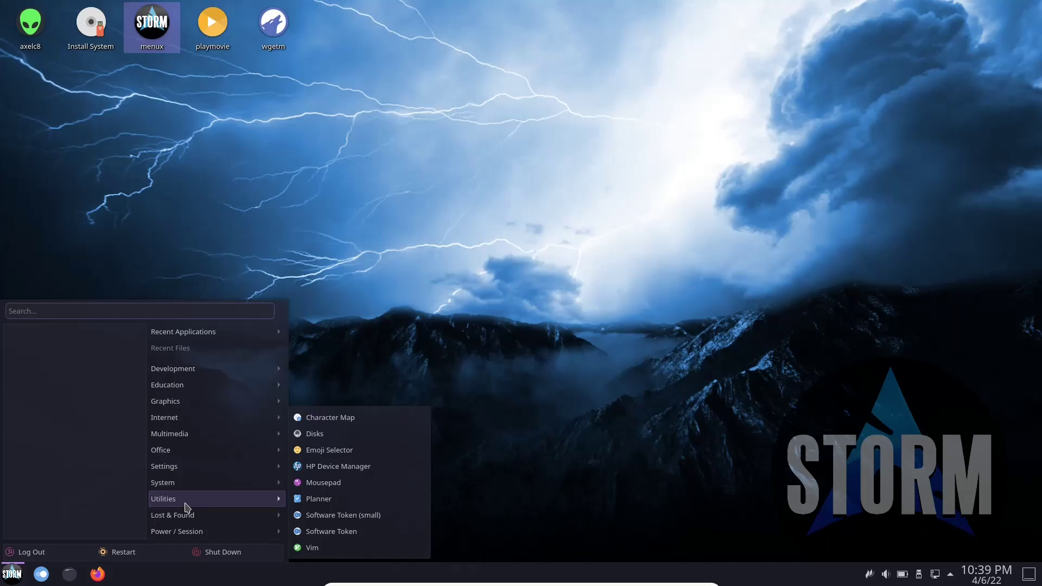
mouse_move(187, 521)
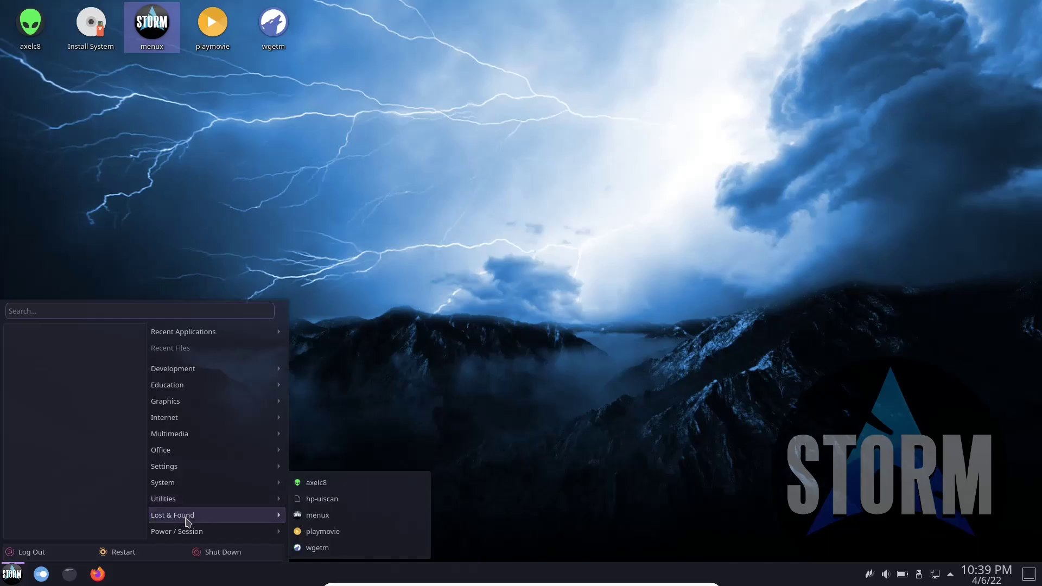
mouse_move(192, 539)
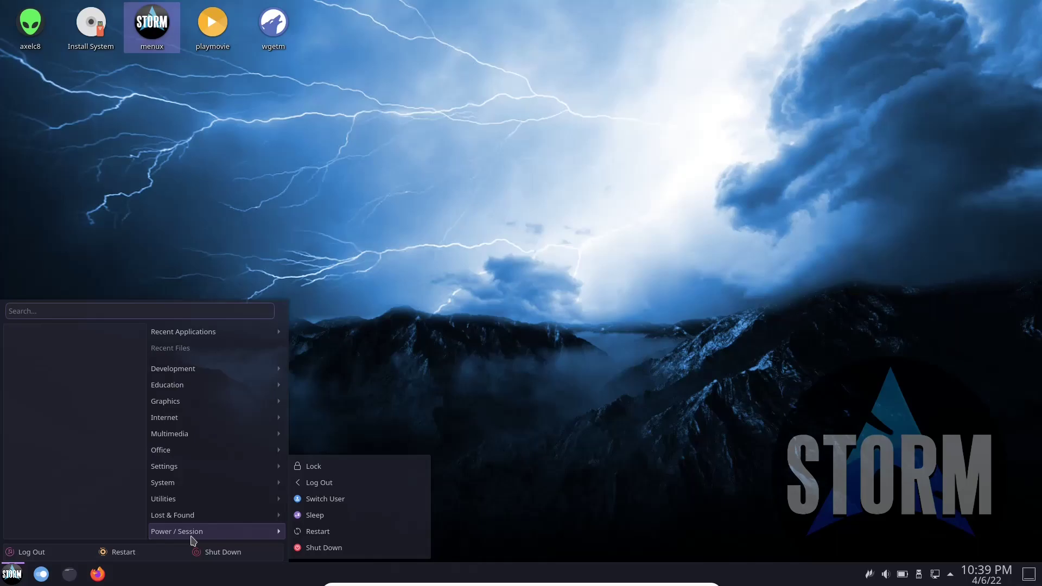
- Dismiss the launcher menu to reveal the storm-wallpaper desktop with its icons and taskbar
left_click(434, 324)
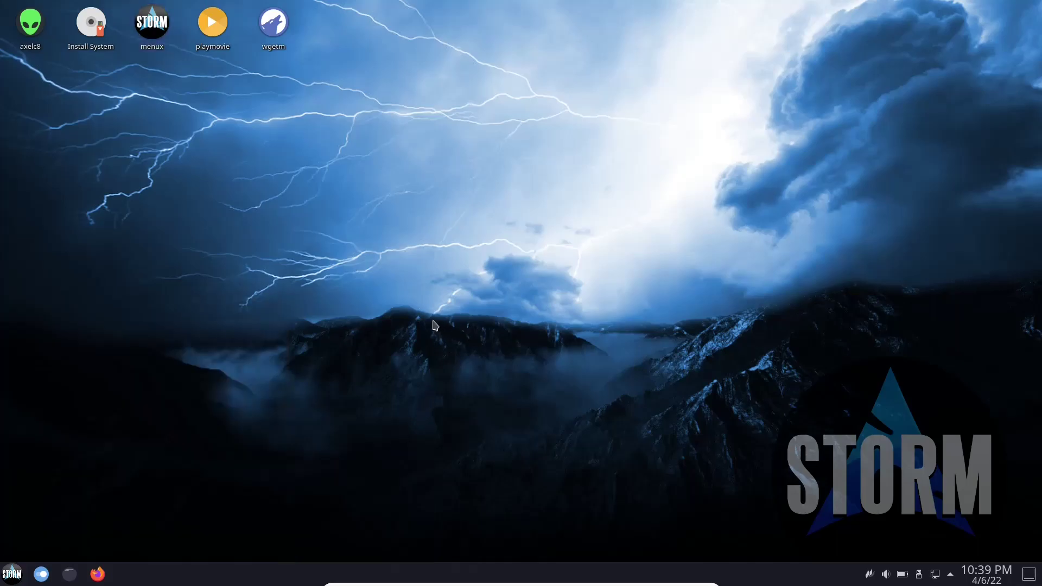